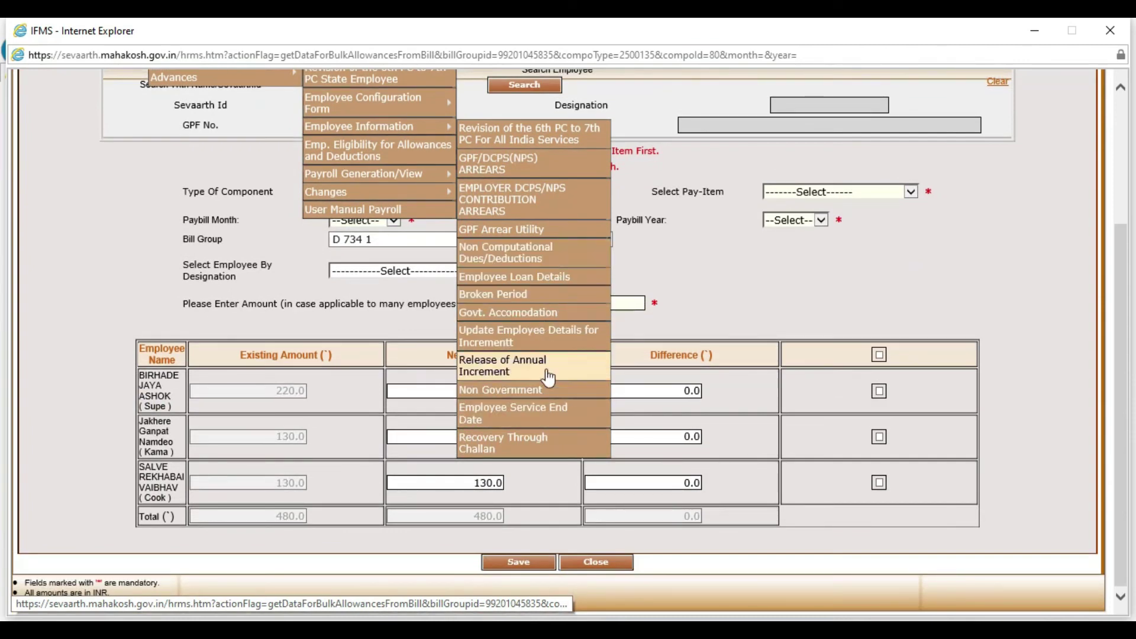
Open the Non Government deductions for August, bill group D 734 1, with deduction type Co. Op. Cr. Soc. 1
click(572, 391)
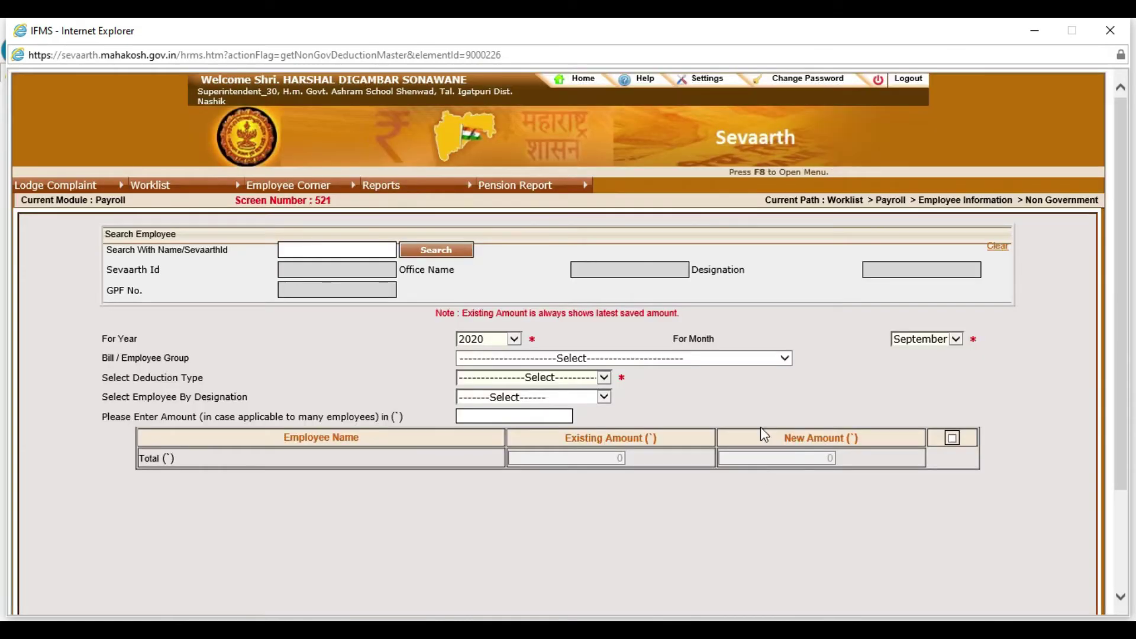
click(954, 345)
click(932, 328)
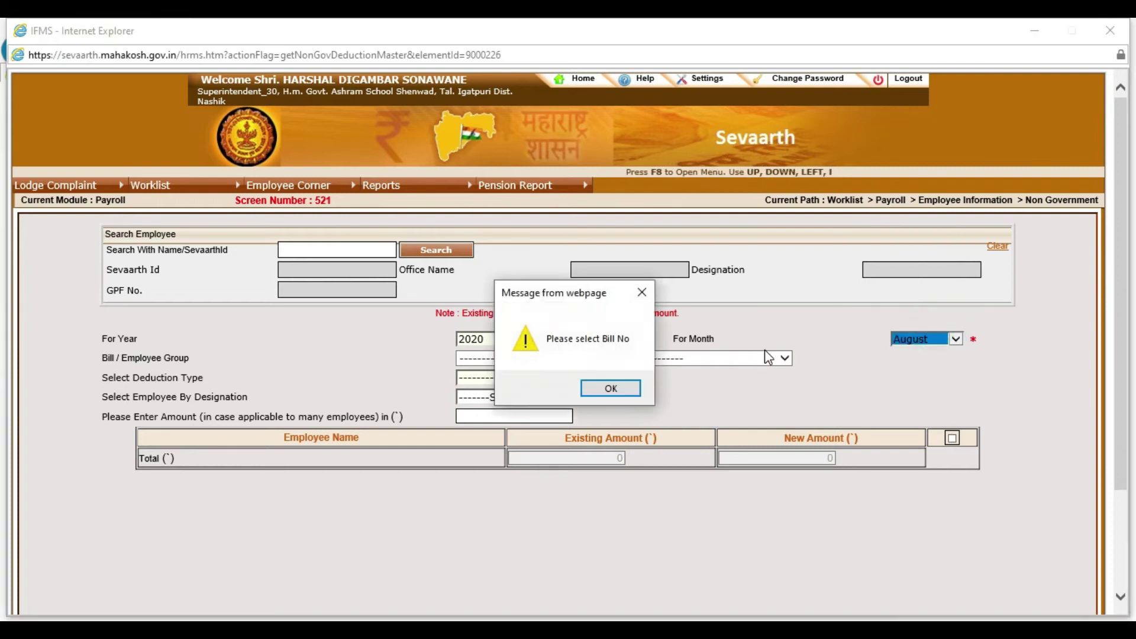
click(633, 388)
click(678, 359)
scroll(568, 426, down, 5)
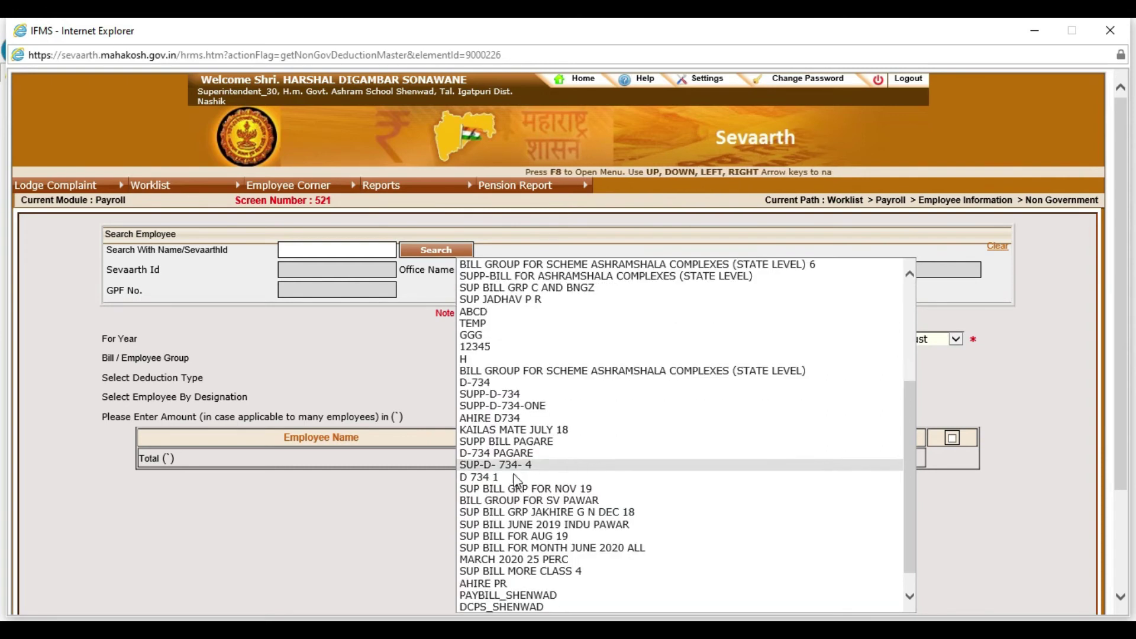
click(515, 476)
key(Return)
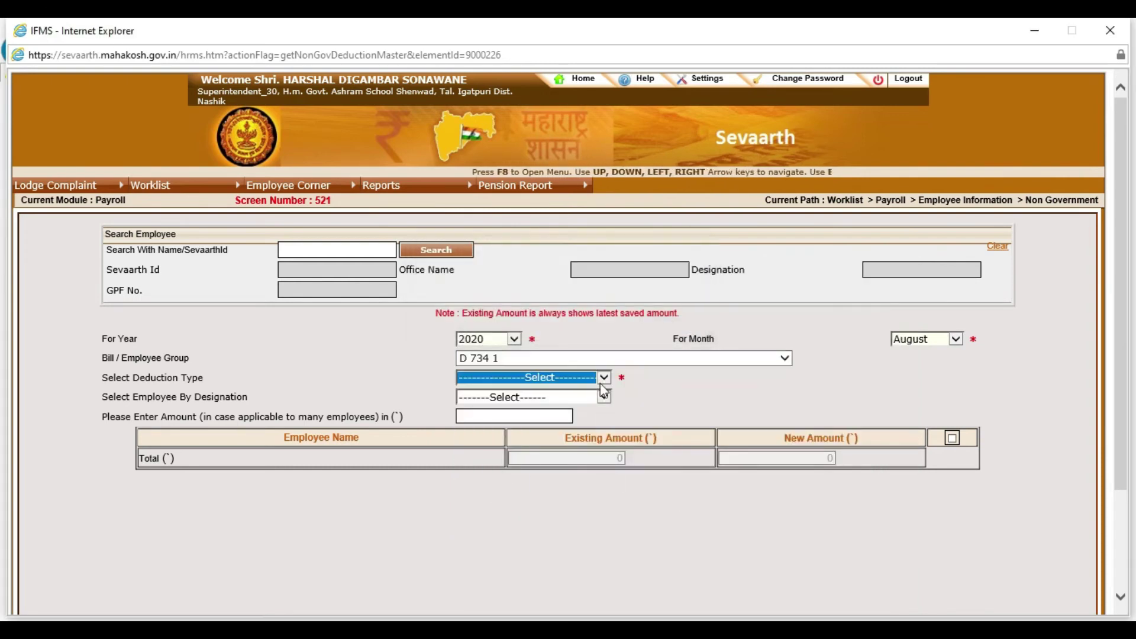
click(601, 381)
click(556, 398)
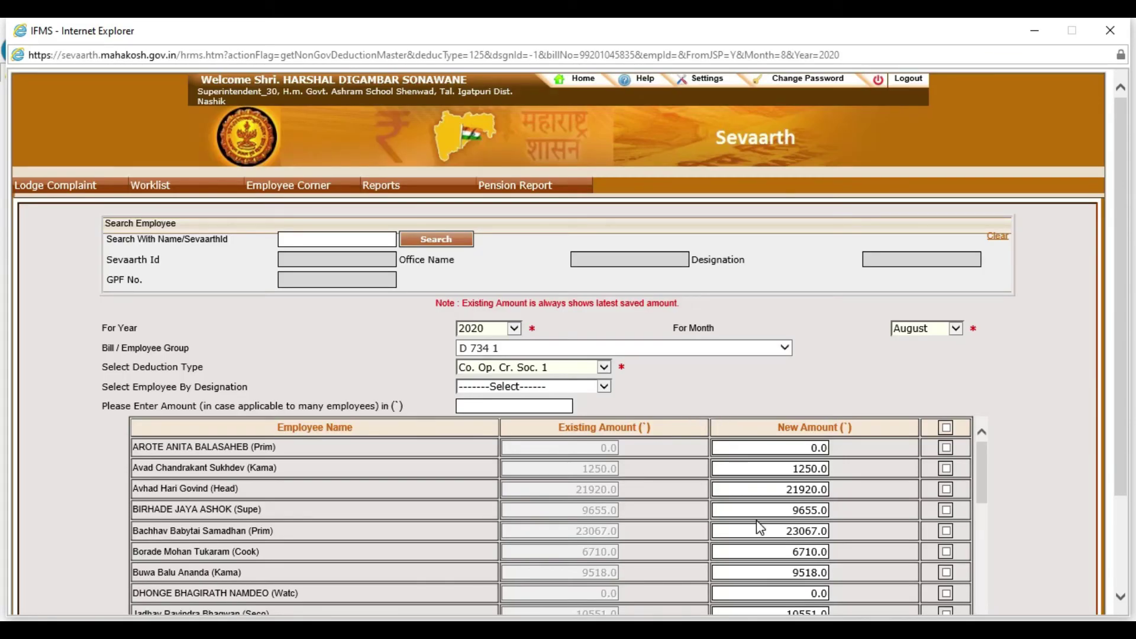
Review the employees' Co. Op. Cr. Soc. 1 deduction amounts and save the records
scroll(693, 497, down, 10)
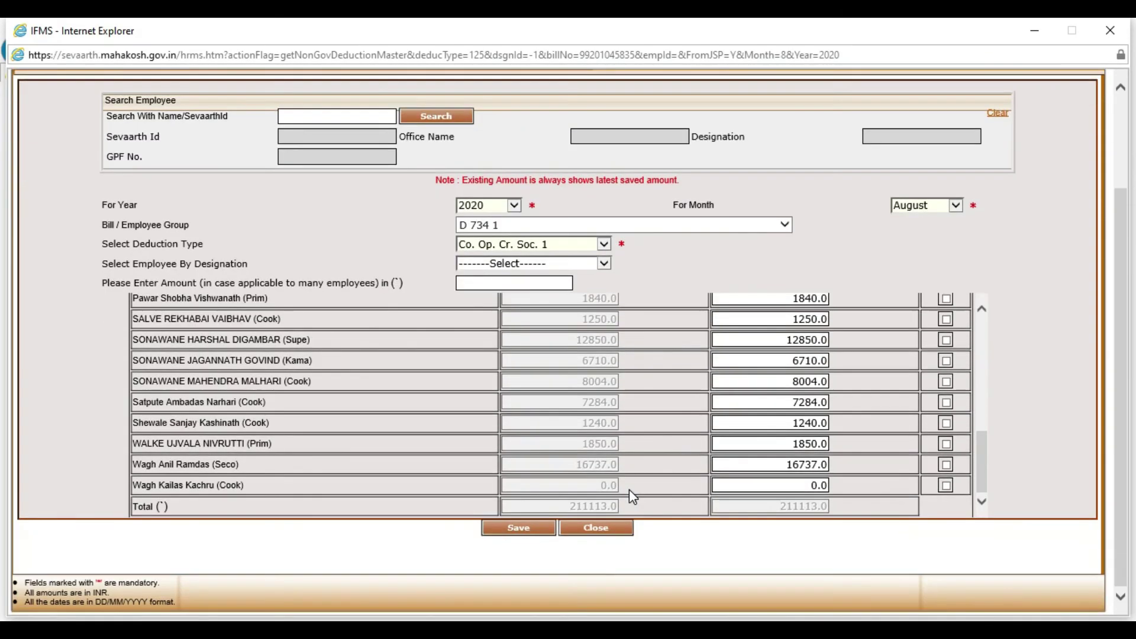
scroll(695, 461, up, 6)
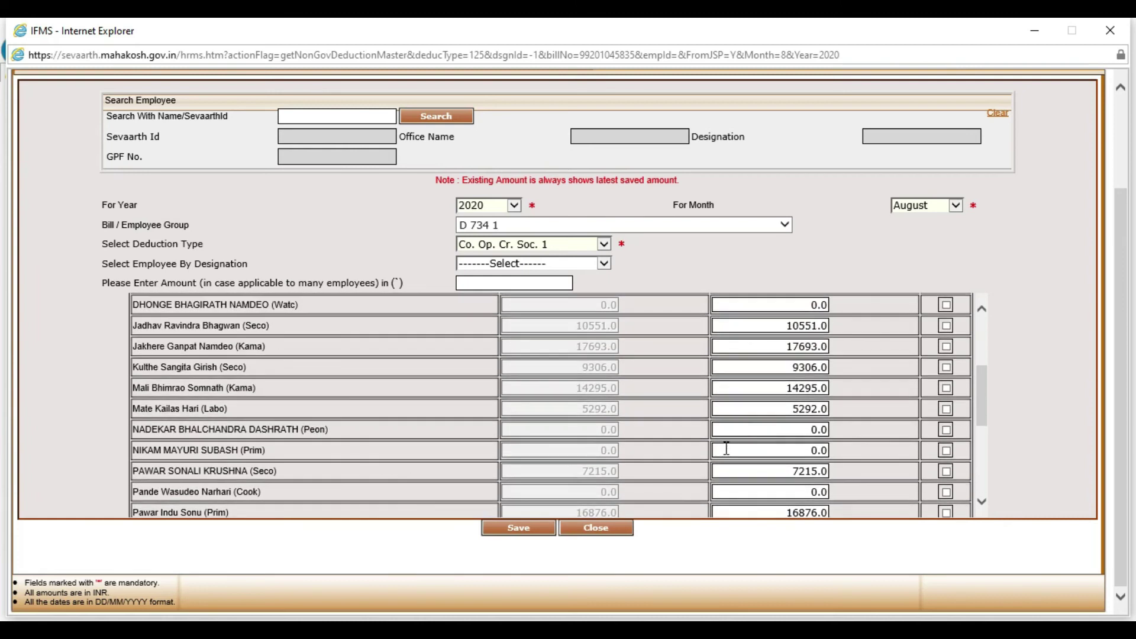
click(519, 528)
click(641, 323)
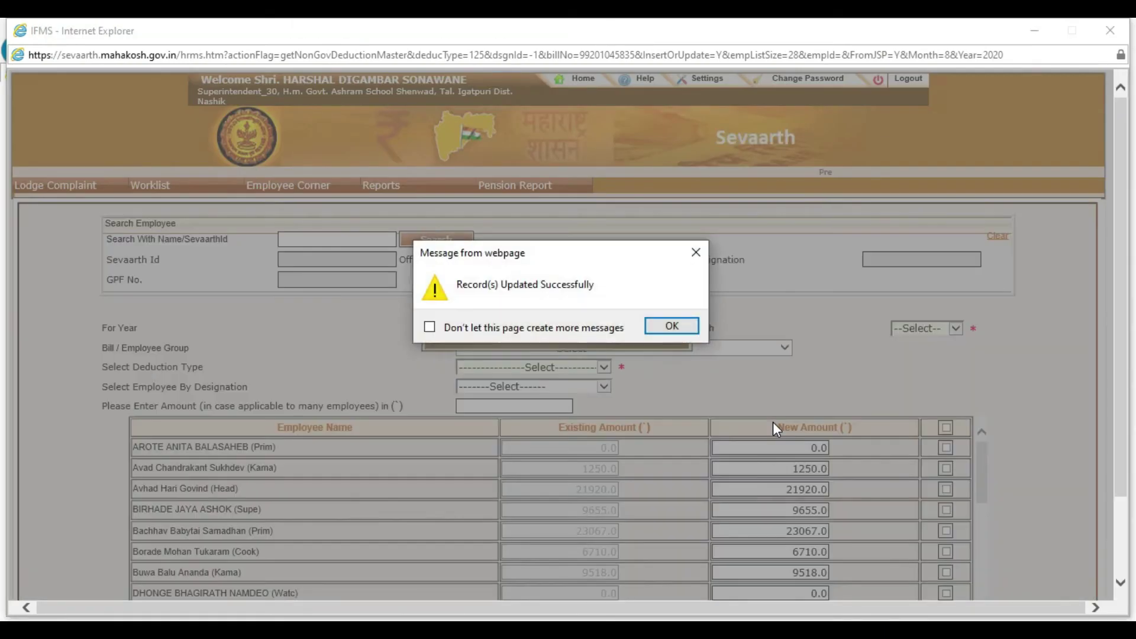
click(672, 326)
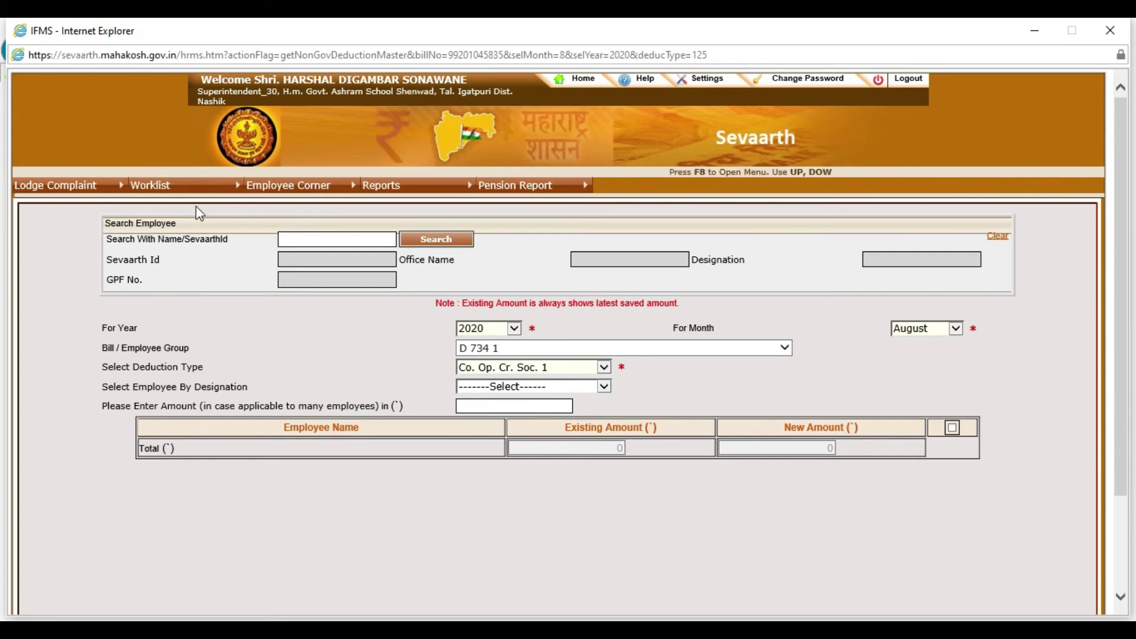
Generate the pay change statement for August 2020 with bill number D 734 1 and bill type Paybill
mouse_move(201, 189)
mouse_move(217, 244)
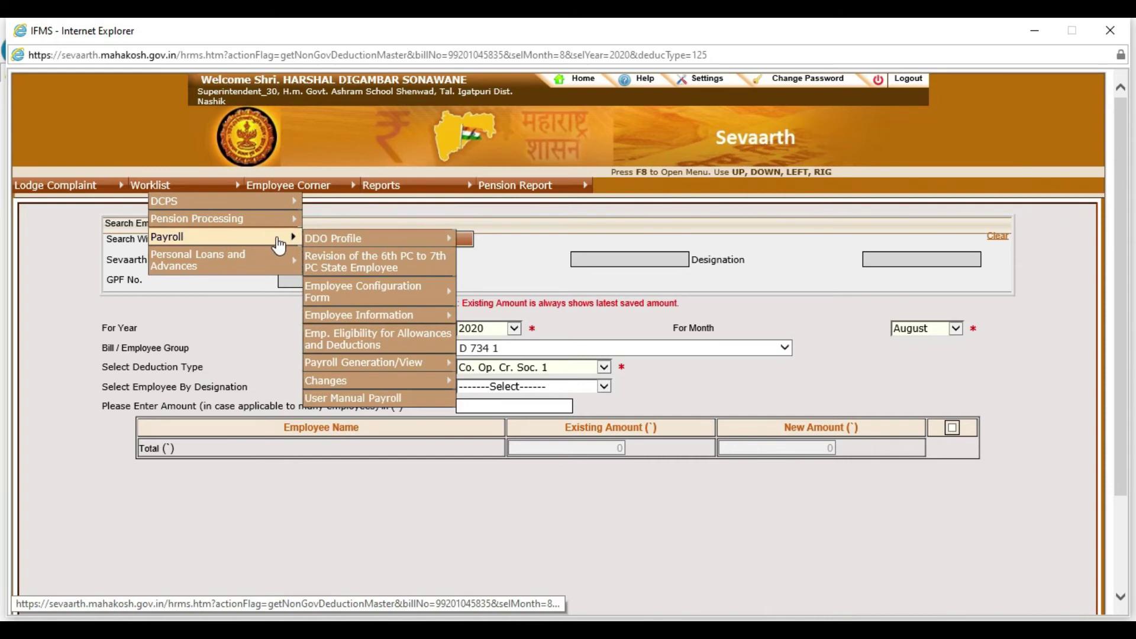
mouse_move(446, 366)
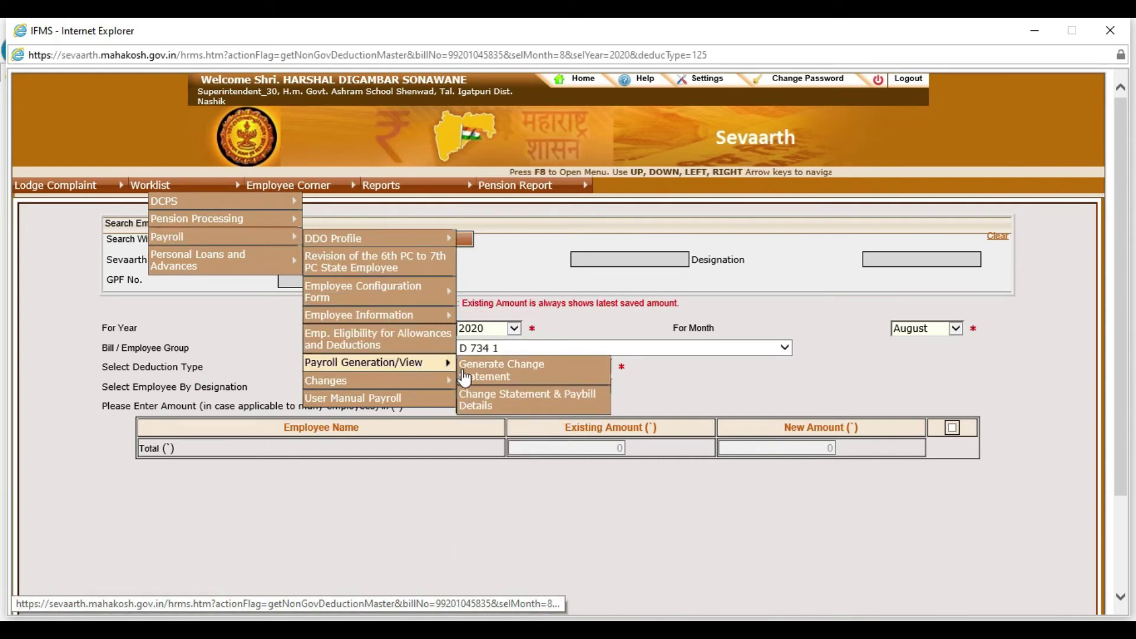
click(464, 373)
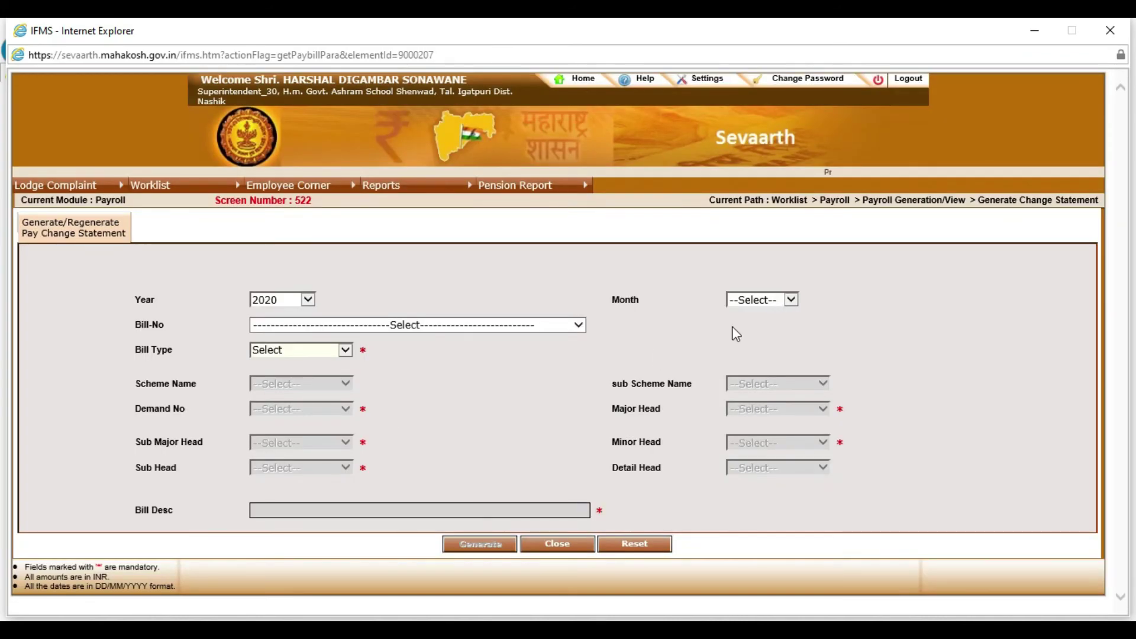
click(792, 299)
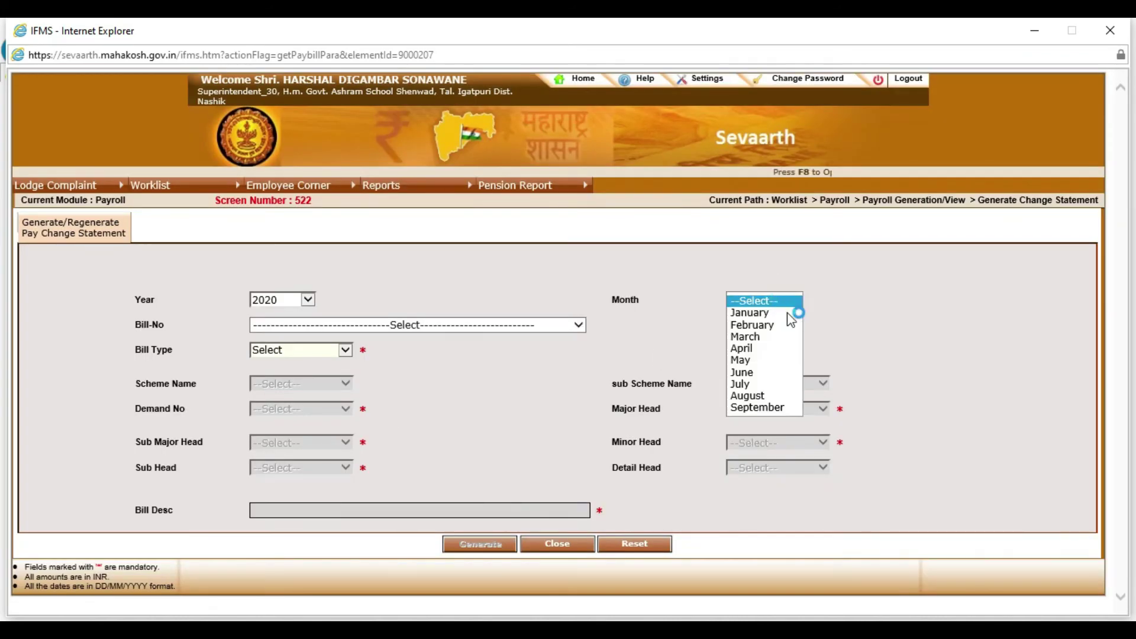
click(746, 394)
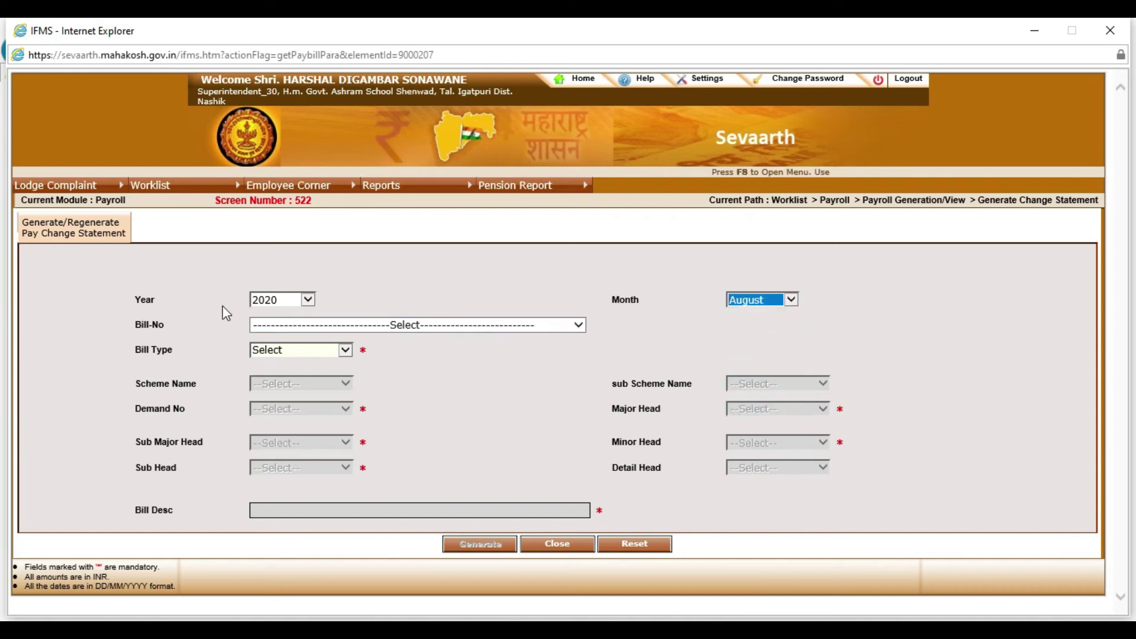
click(579, 325)
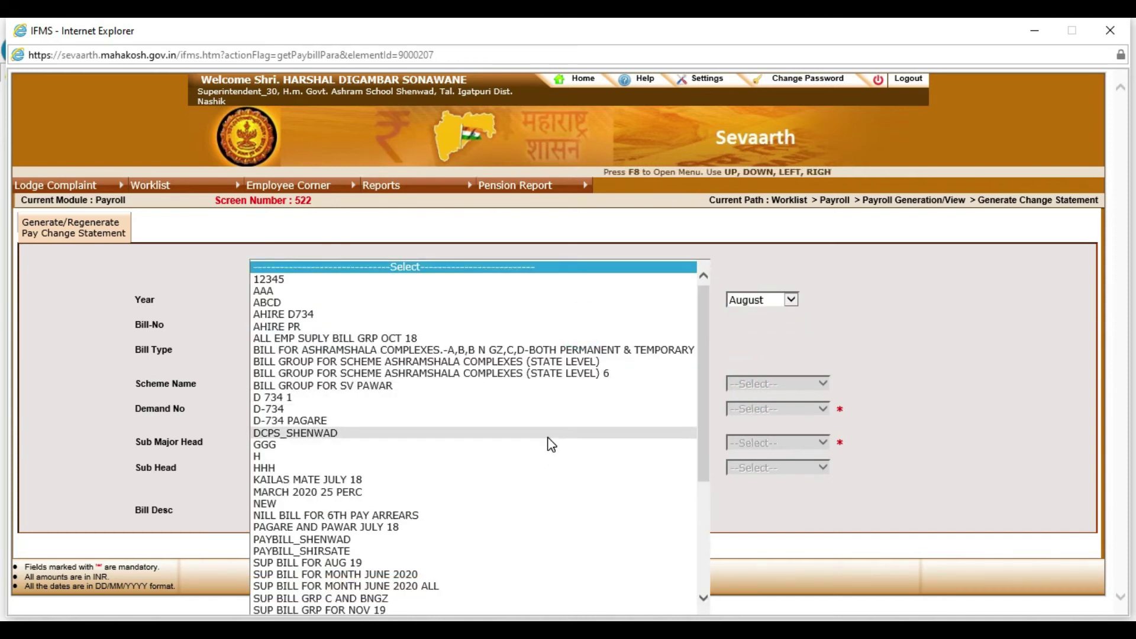
click(329, 397)
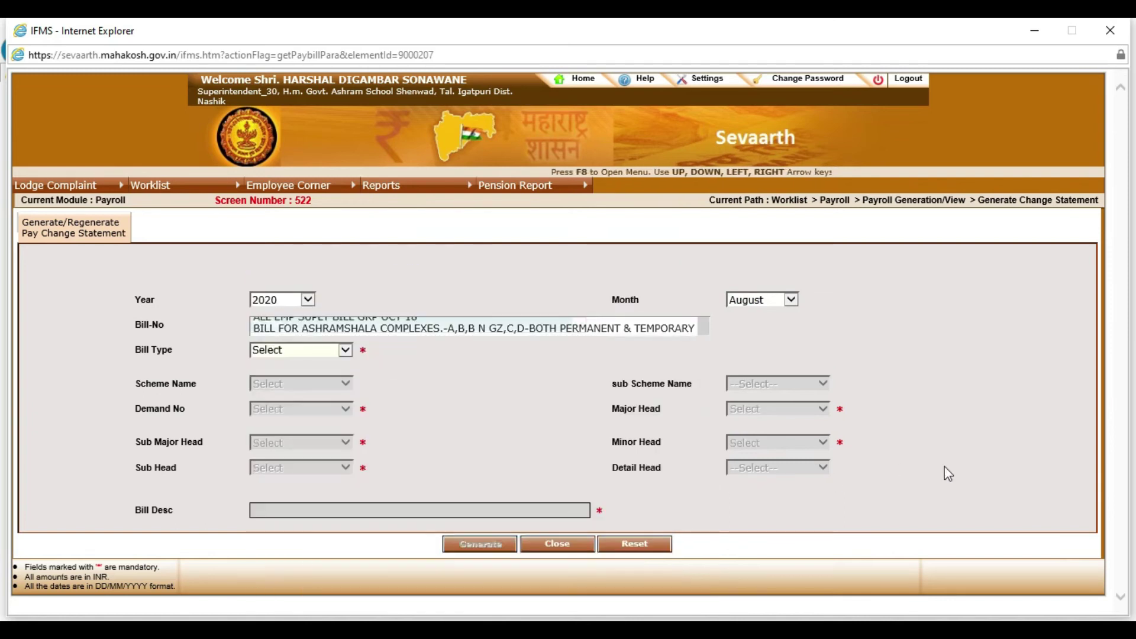
click(347, 350)
click(289, 387)
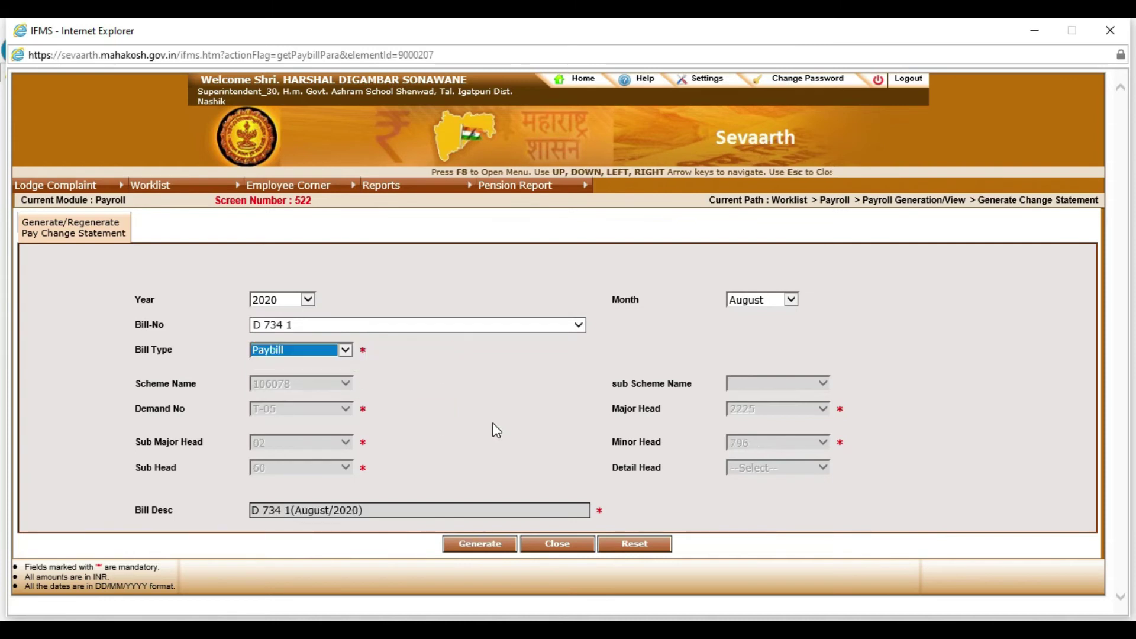
click(479, 543)
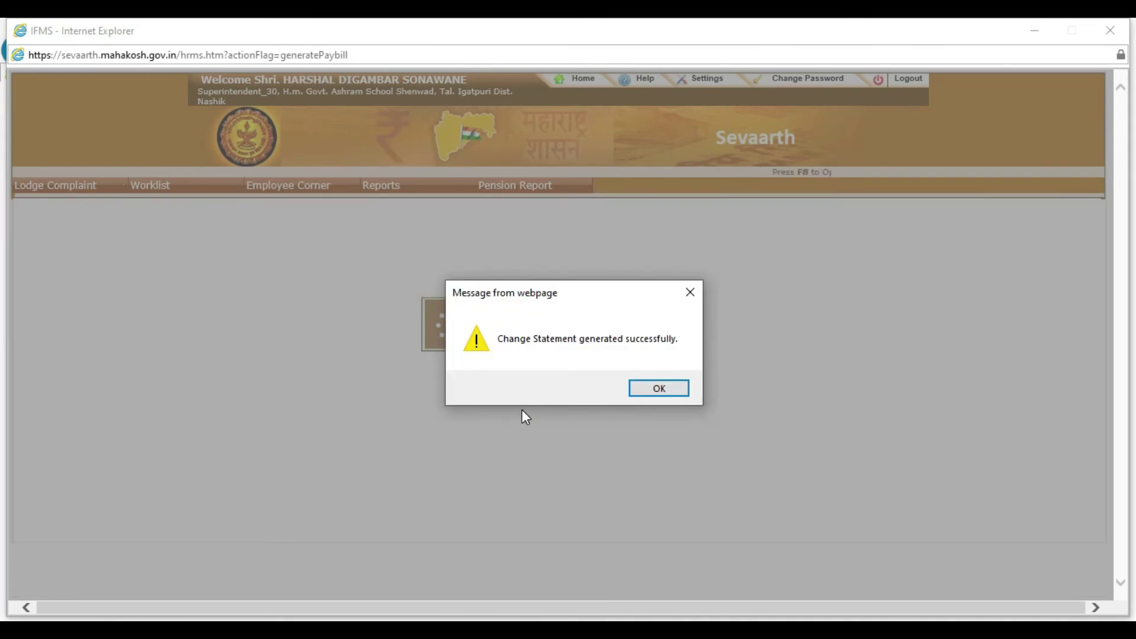
click(651, 388)
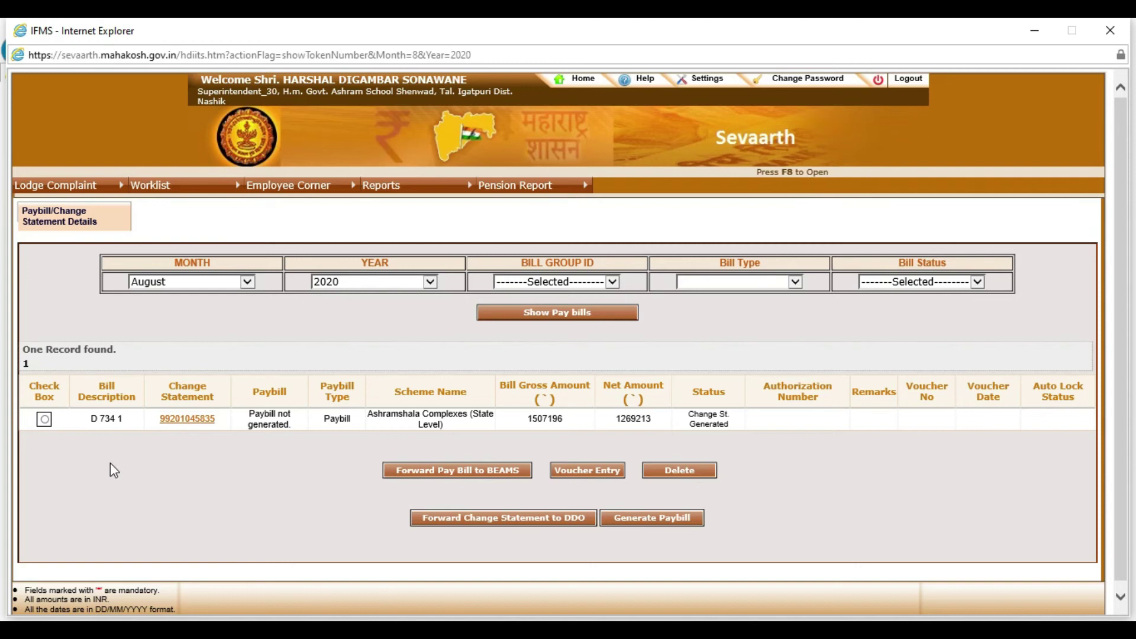
Forward the change statement of bill D 734 1 to the DDO
click(45, 419)
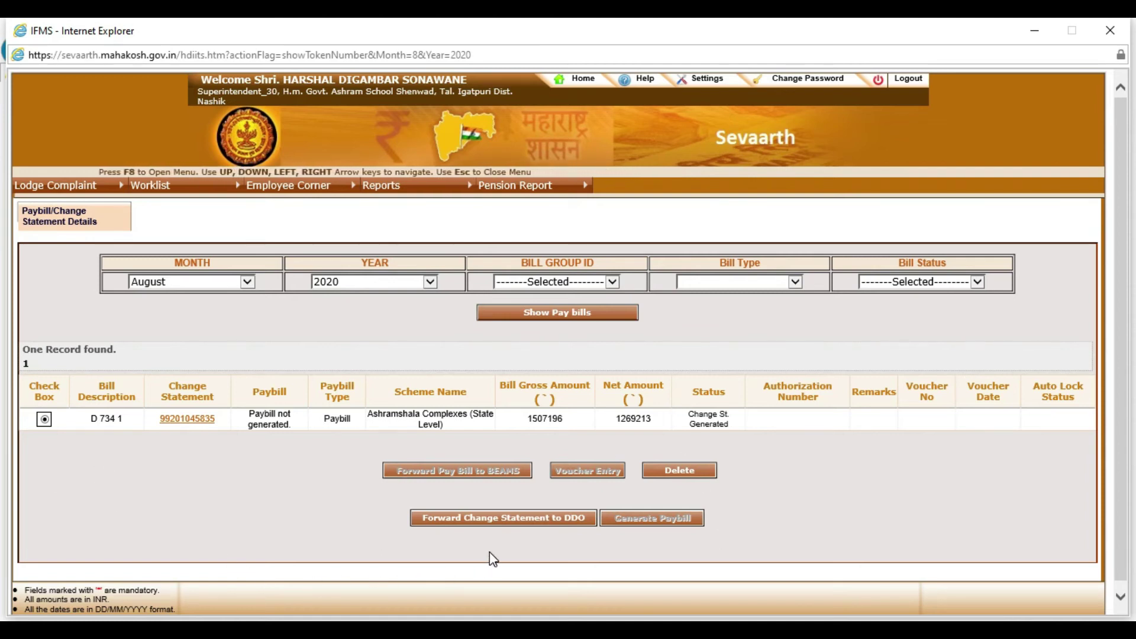
click(518, 521)
click(619, 388)
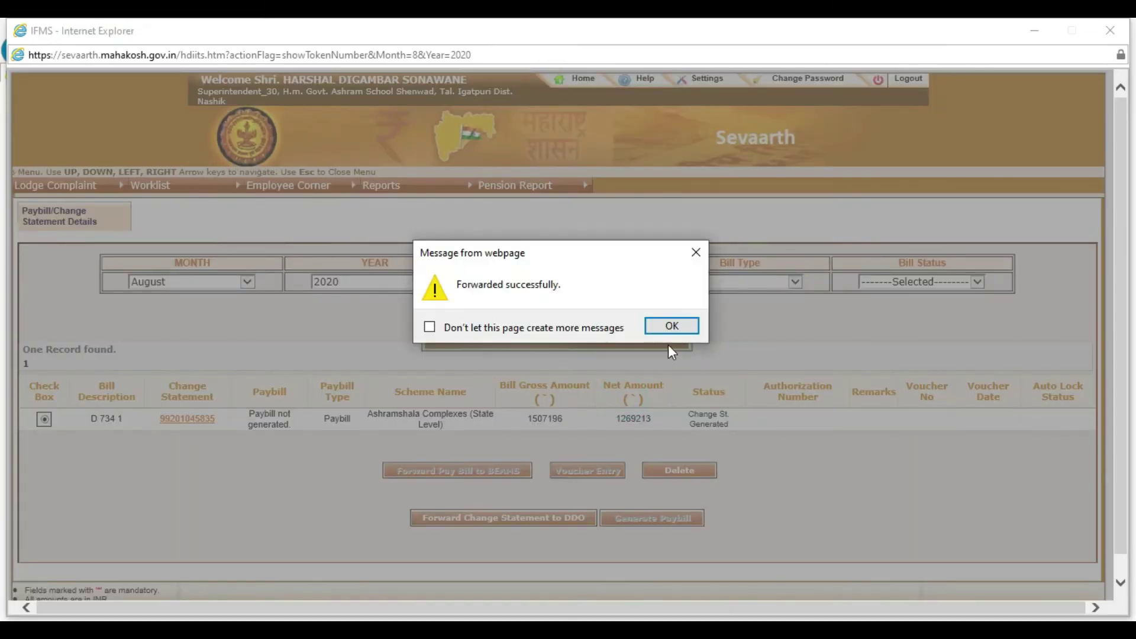
click(672, 327)
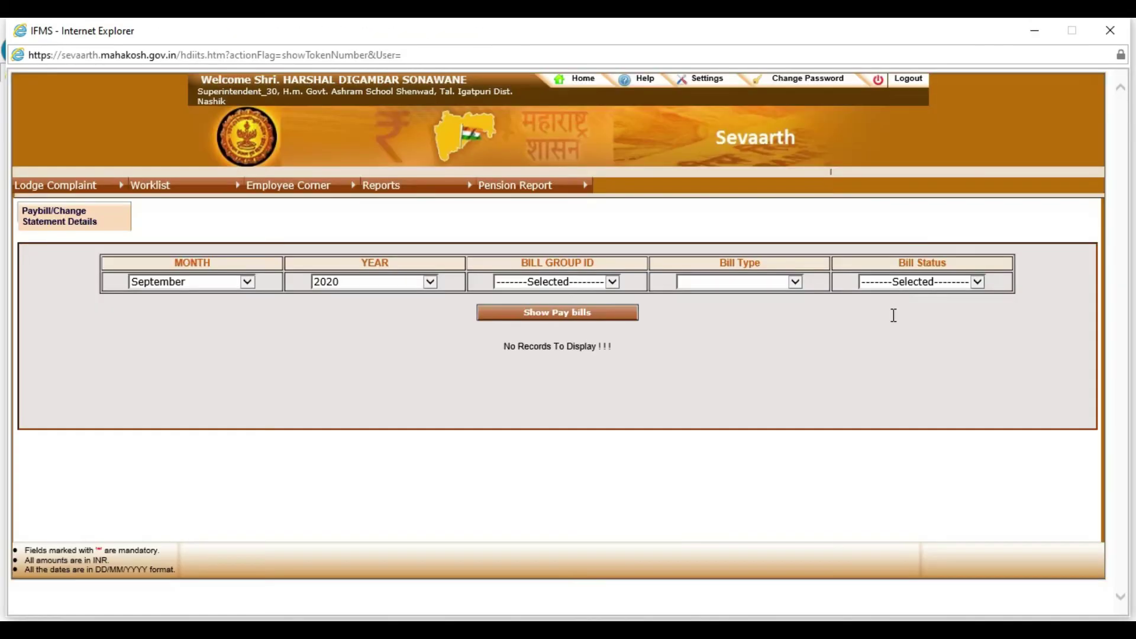
Switch to the DDO's login and open the payroll page for approving or rejecting change statements
click(910, 83)
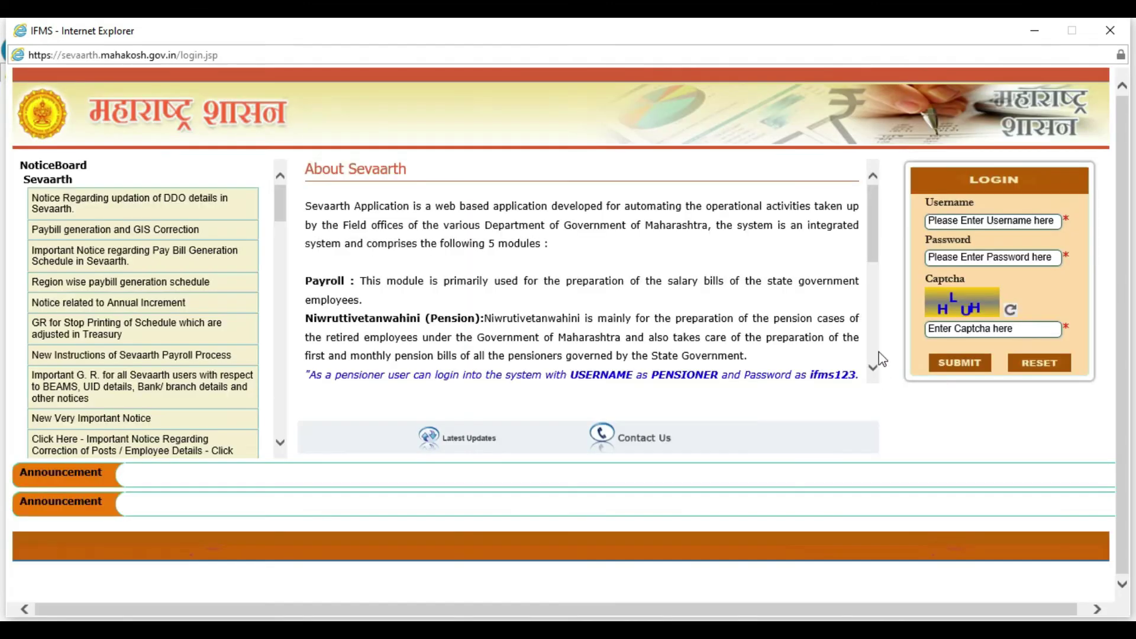
click(964, 221)
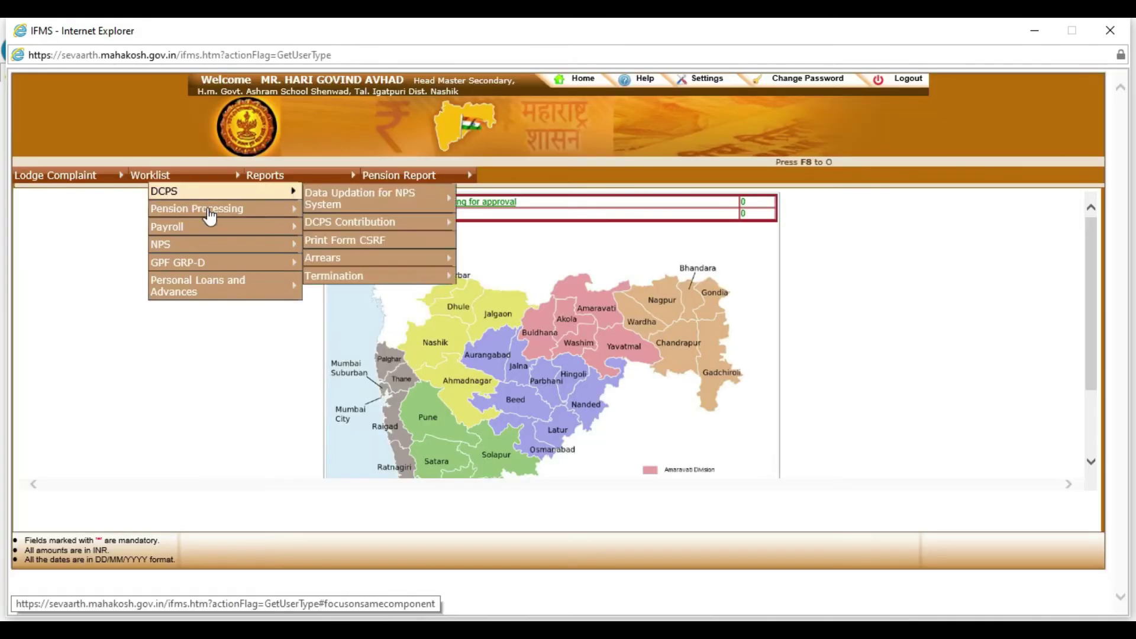
mouse_move(246, 228)
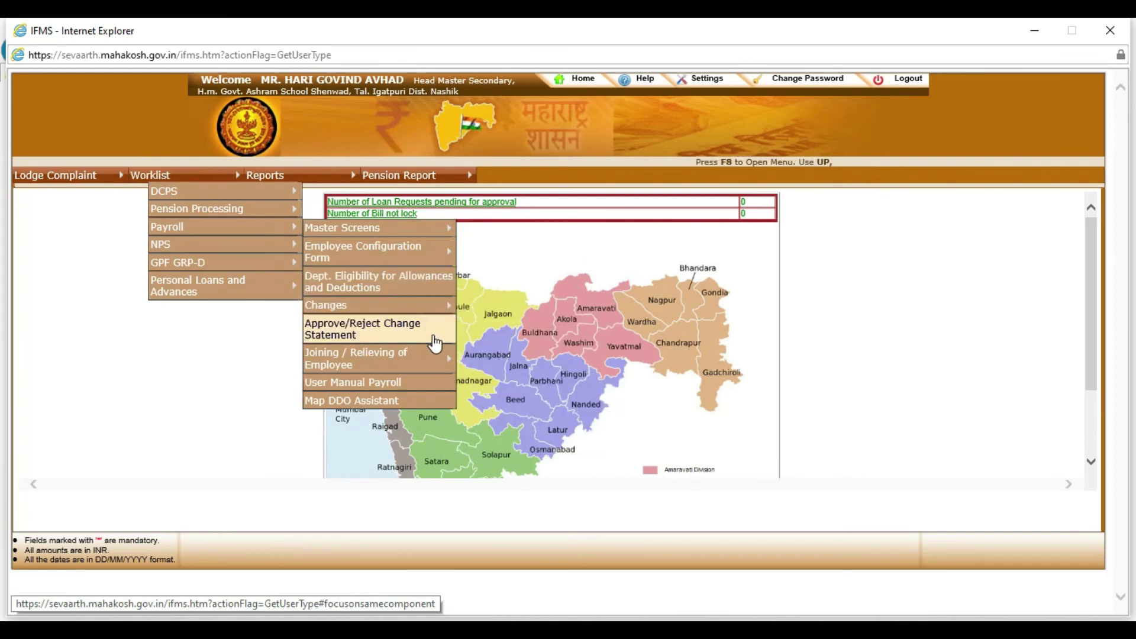
click(436, 343)
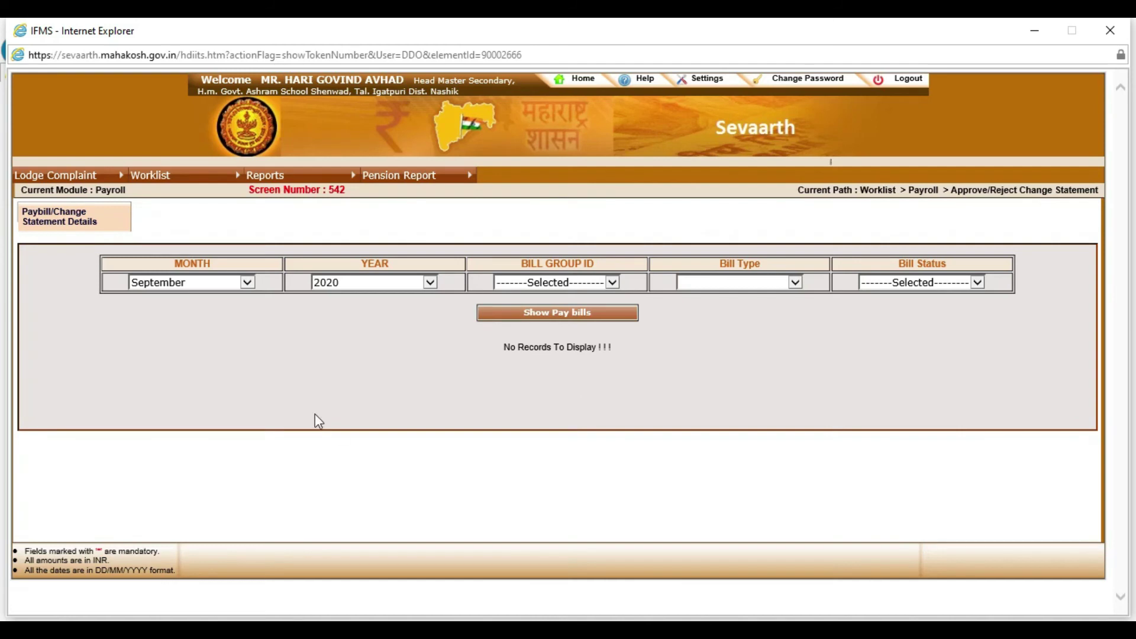
Show the August pay bills and approve the change statement of bill D 734 1
click(247, 284)
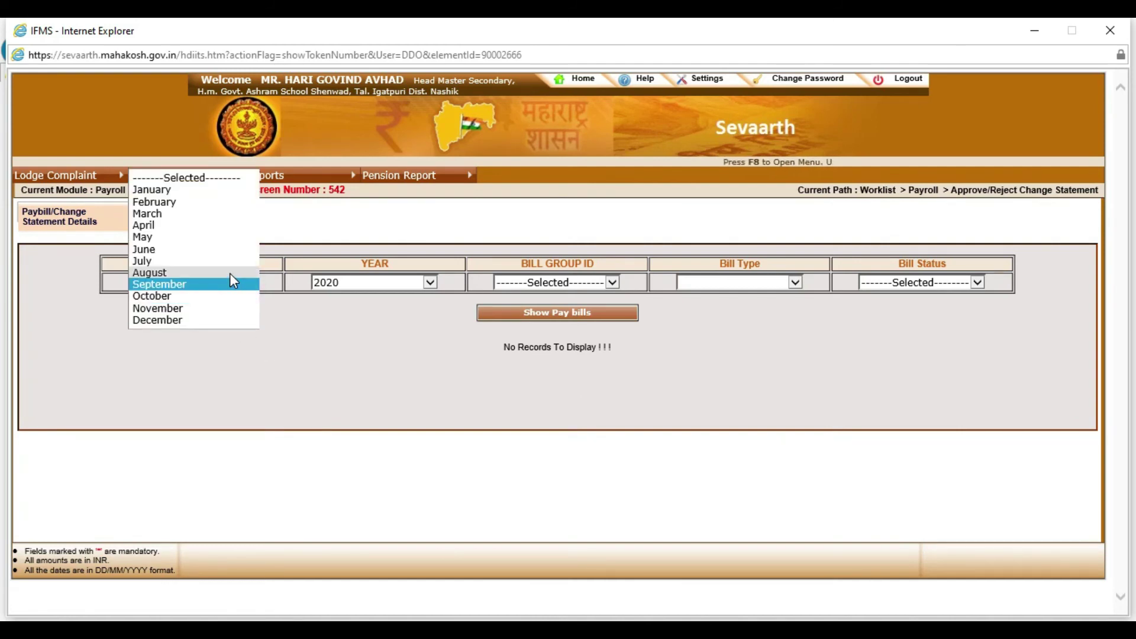
click(229, 273)
click(508, 313)
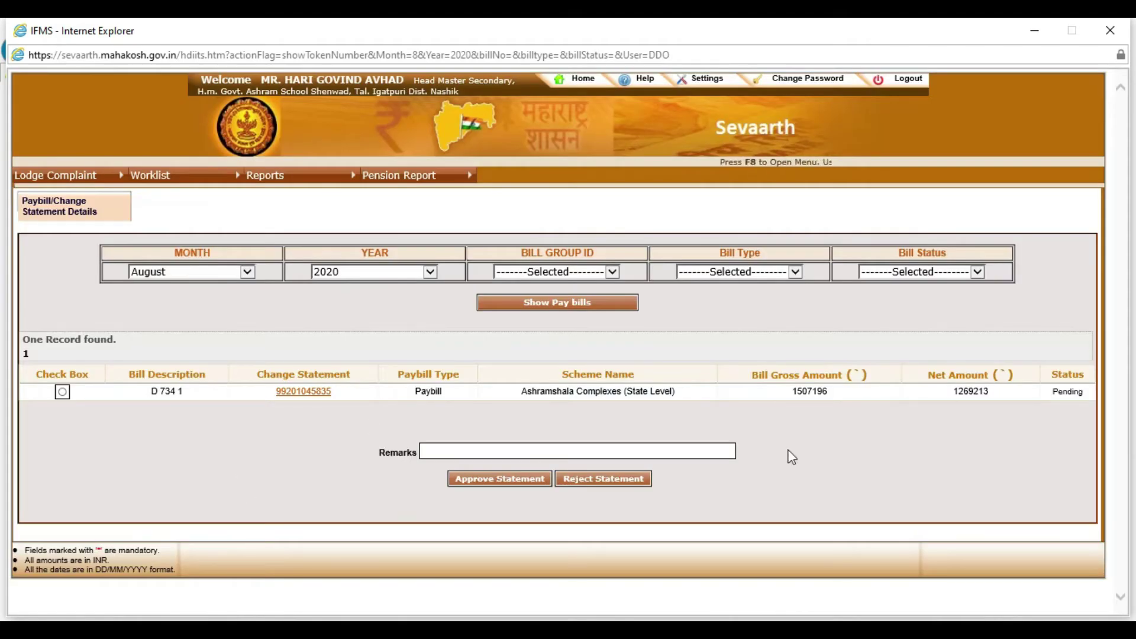
click(62, 392)
click(489, 477)
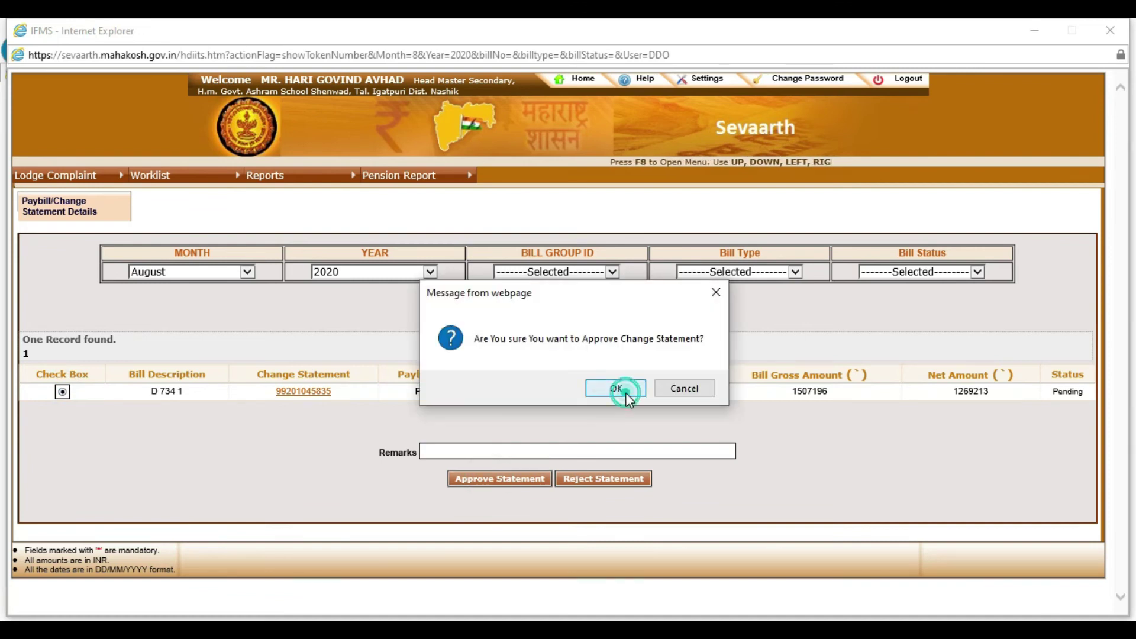
click(619, 389)
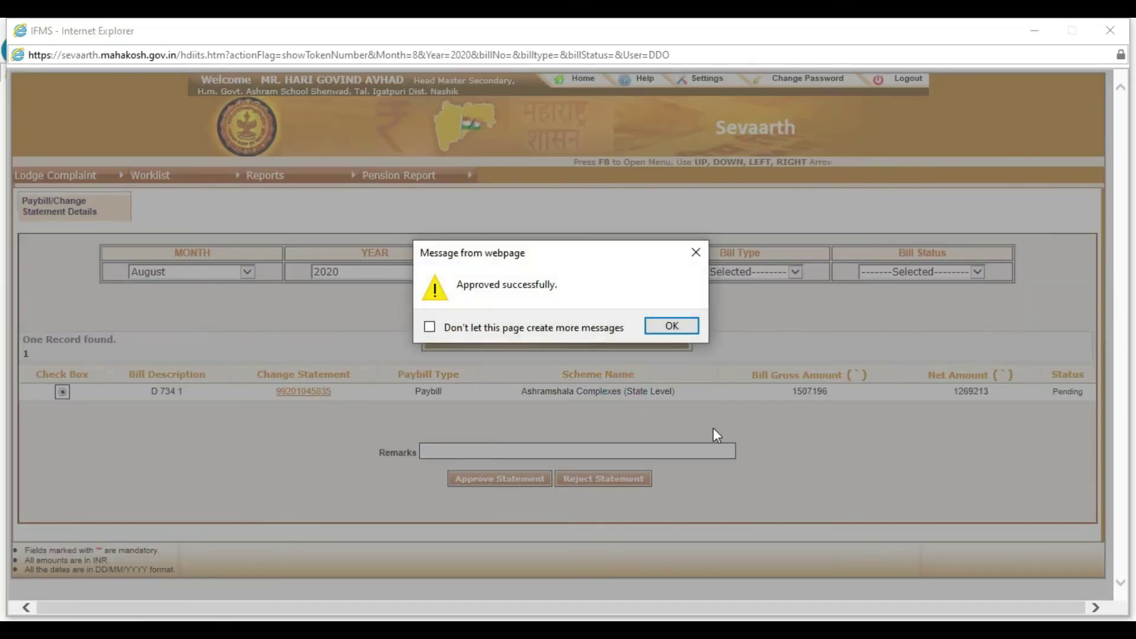
click(672, 326)
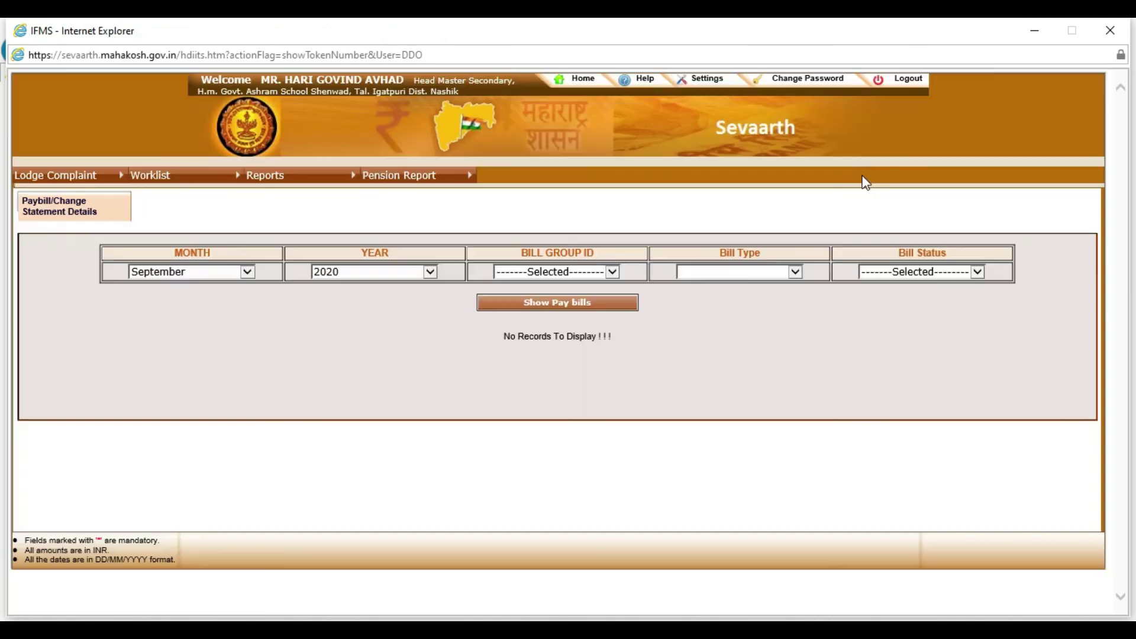
Log out of the DDO's account and sign back in with the superintendent's username
click(914, 83)
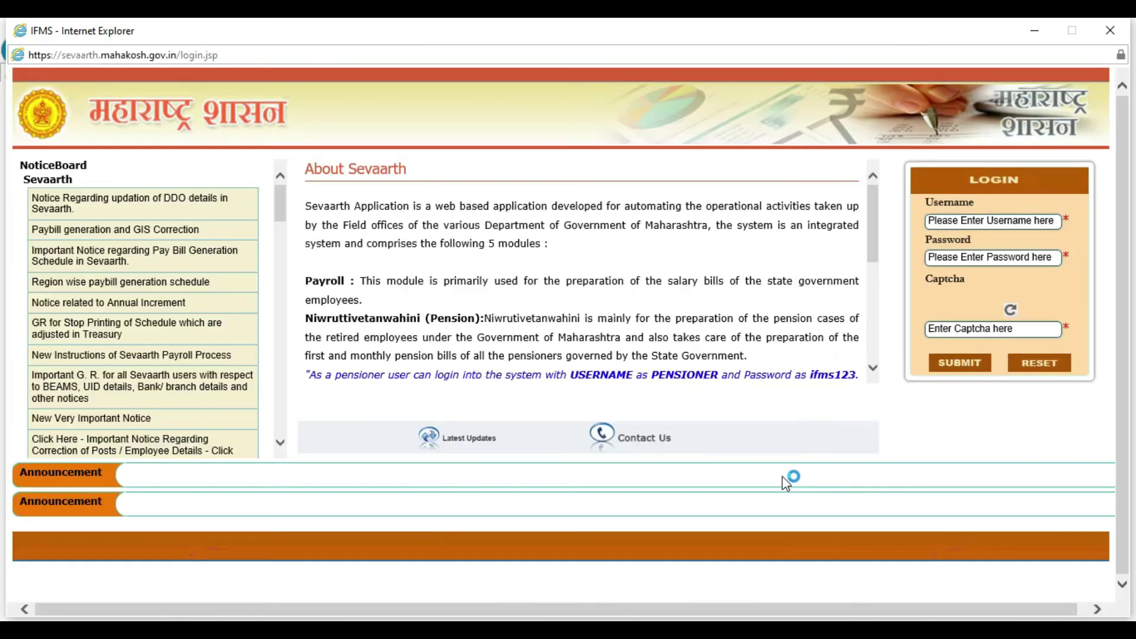
click(988, 224)
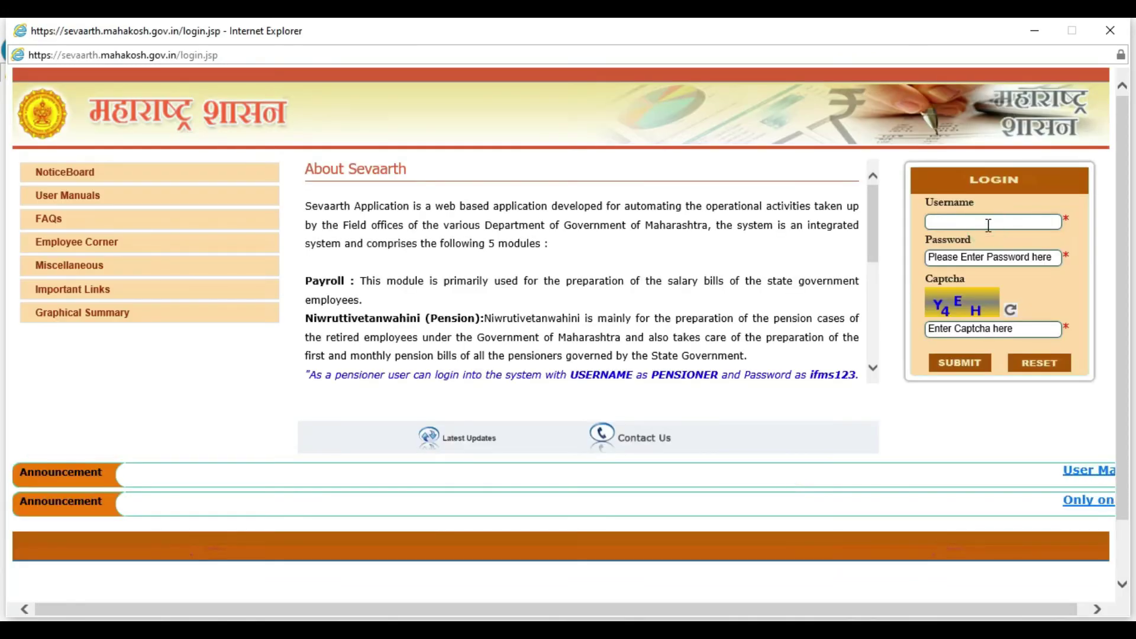
text(TDCH)
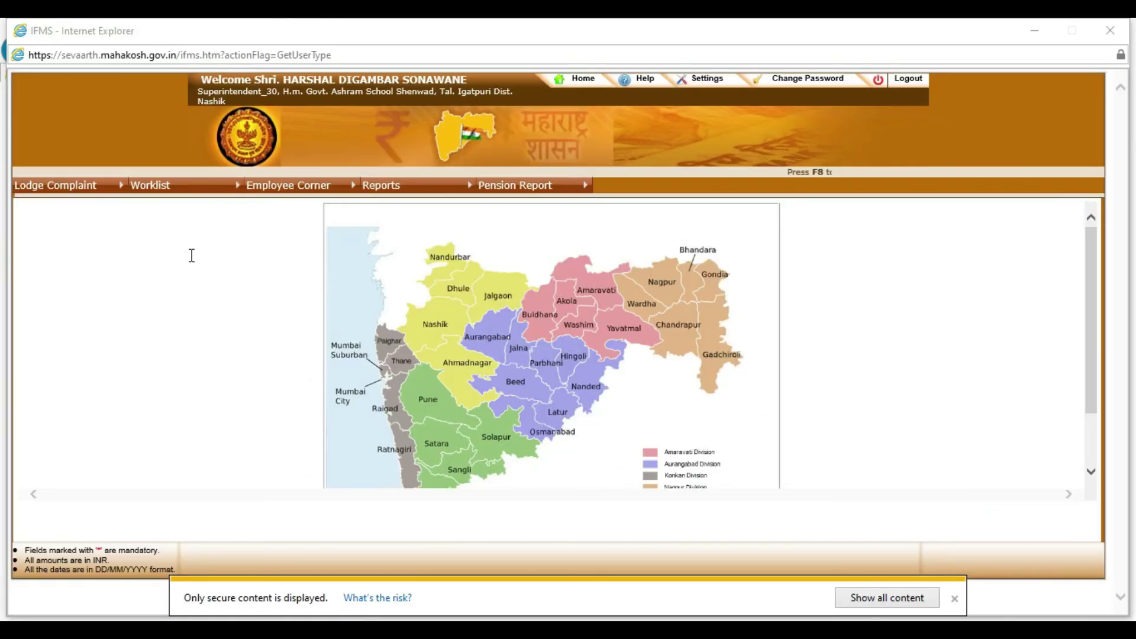
mouse_move(204, 196)
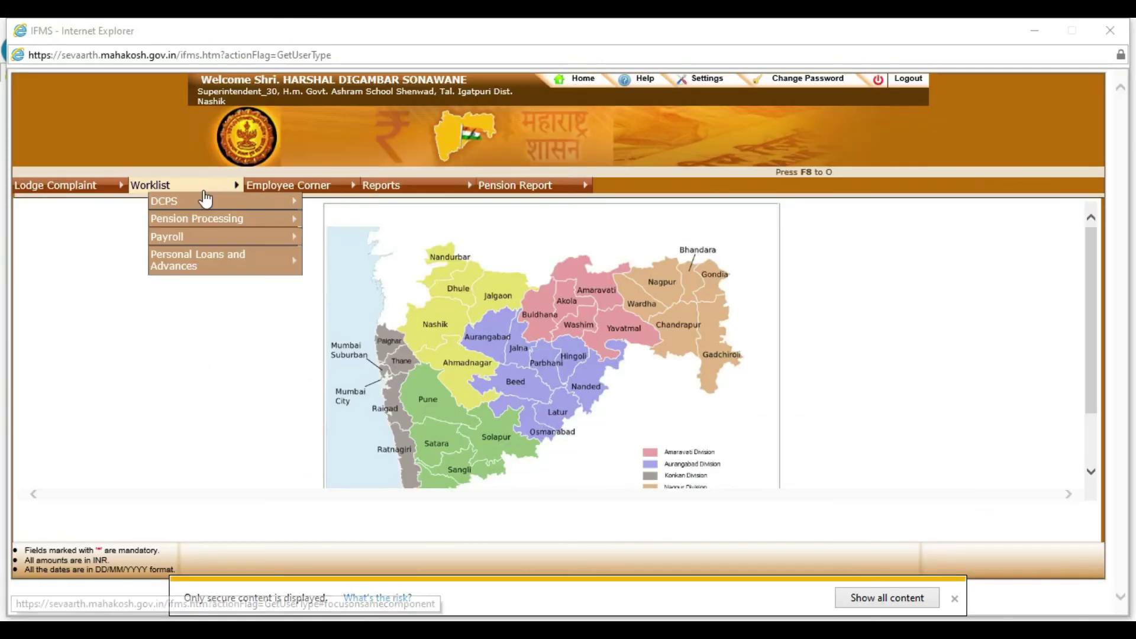
Open the payroll's Change Statement & Paybill Details page and show the pay bills for August 2020
mouse_move(251, 237)
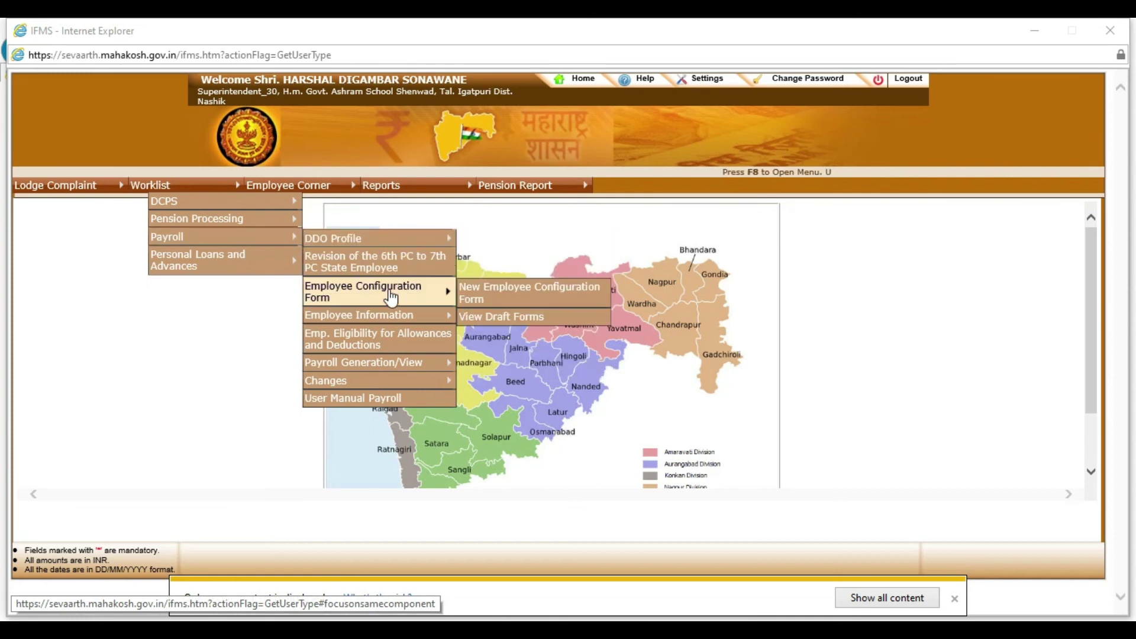
mouse_move(425, 364)
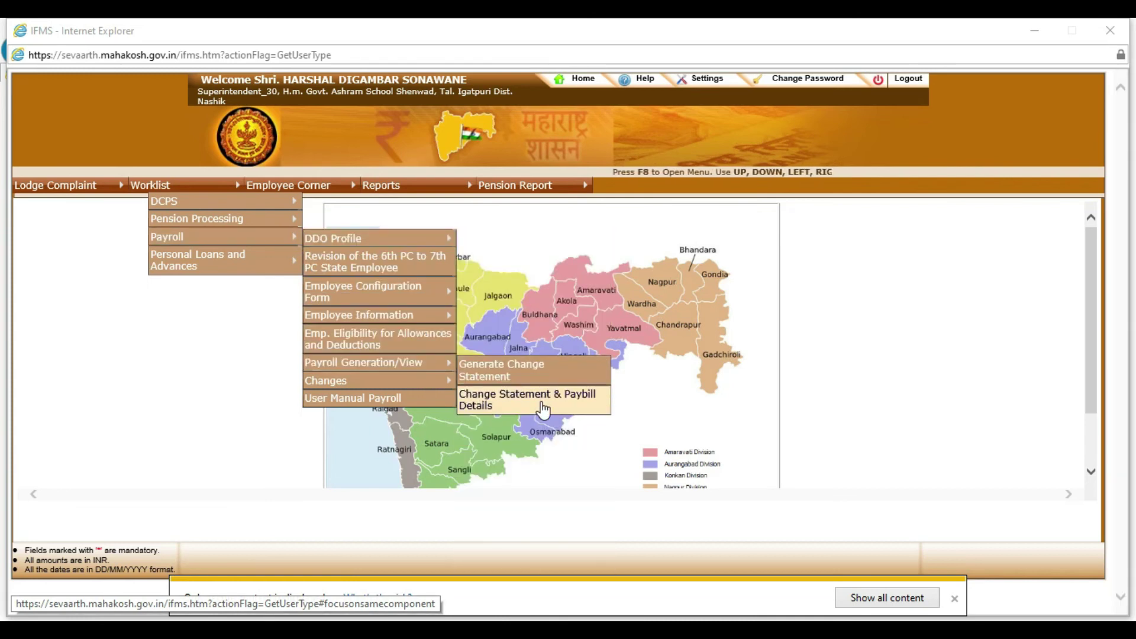
click(562, 409)
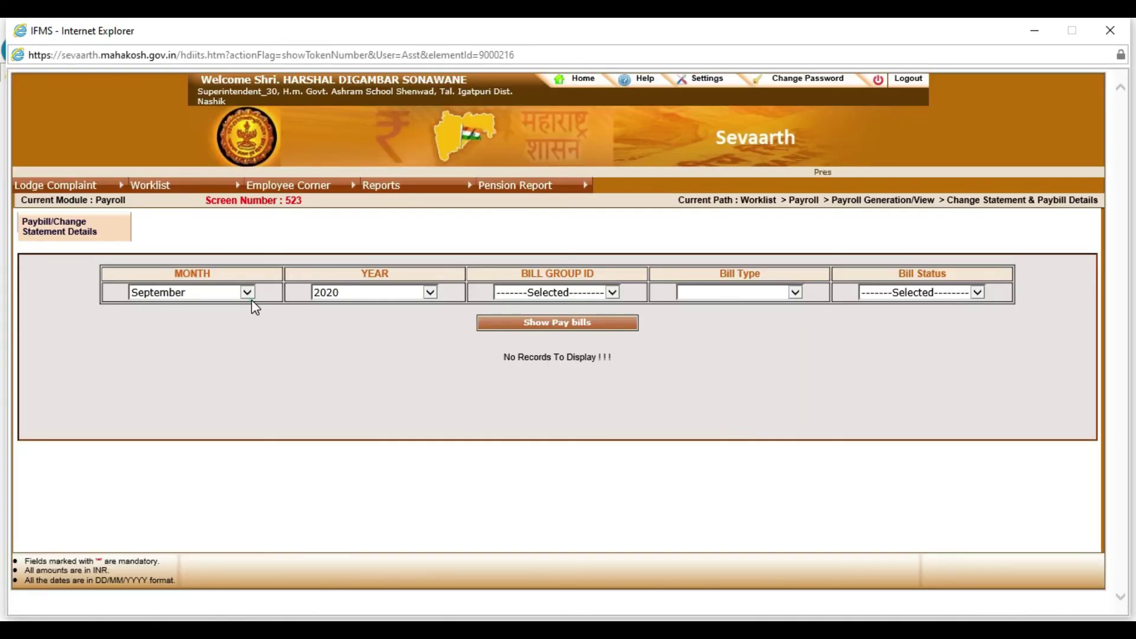
click(248, 295)
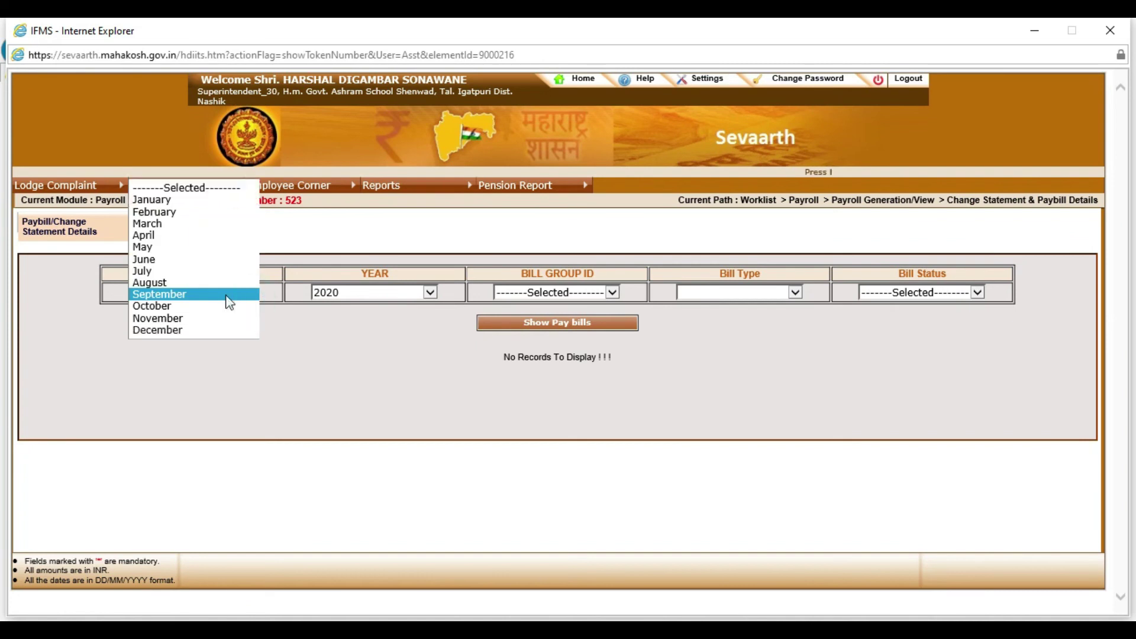
click(215, 282)
click(532, 326)
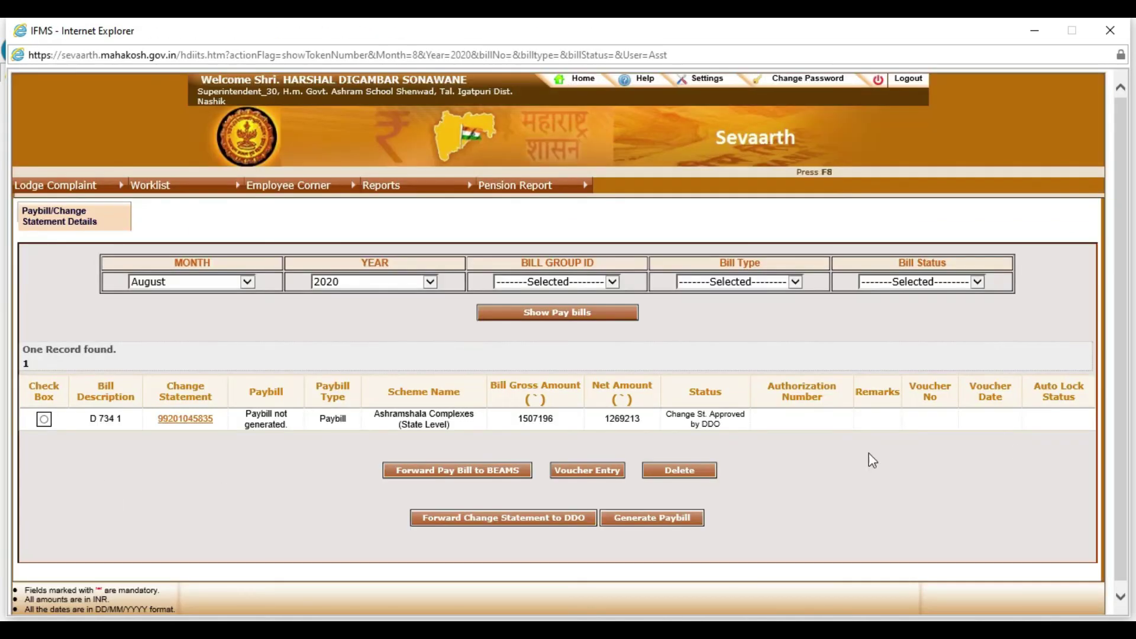
Generate the paybill for bill D 734 1 from its approved change statement
click(44, 419)
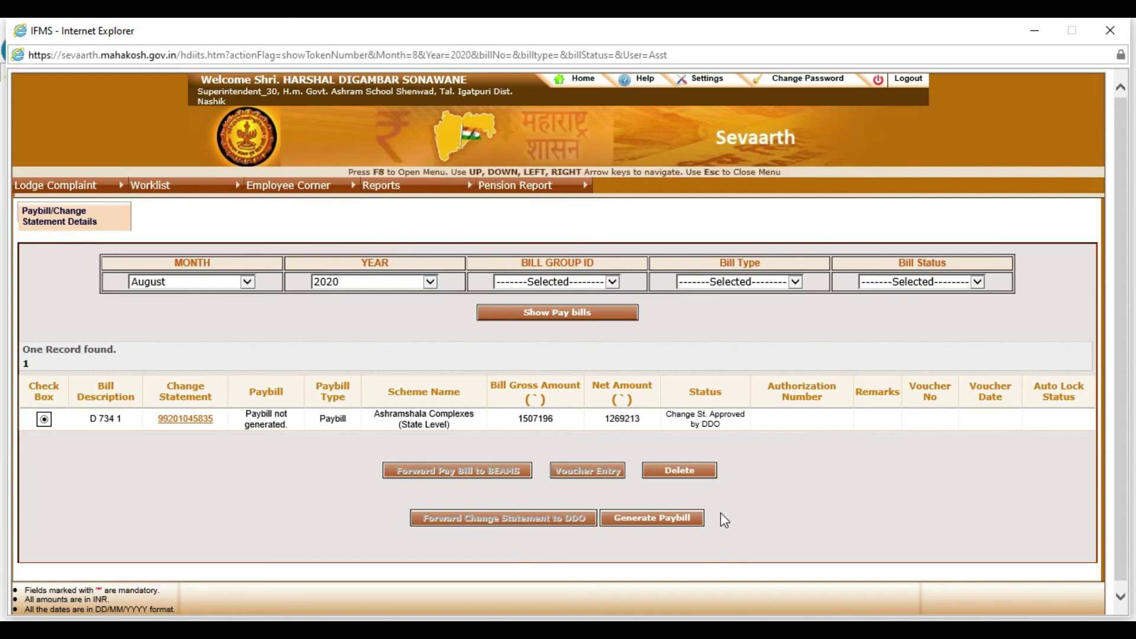
click(681, 518)
click(601, 390)
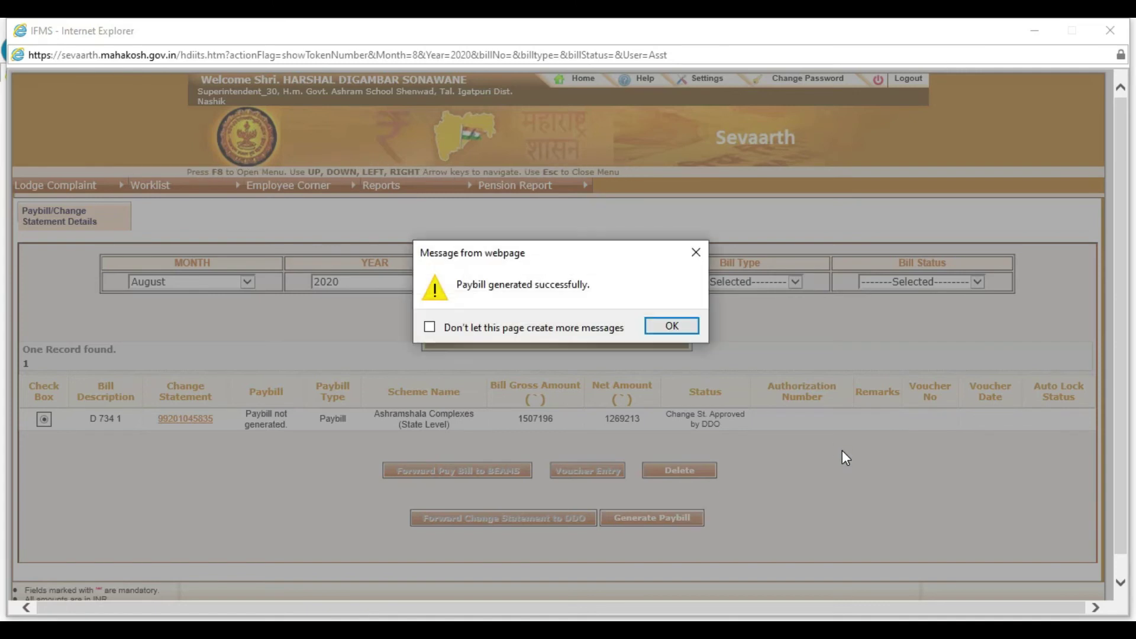
click(656, 328)
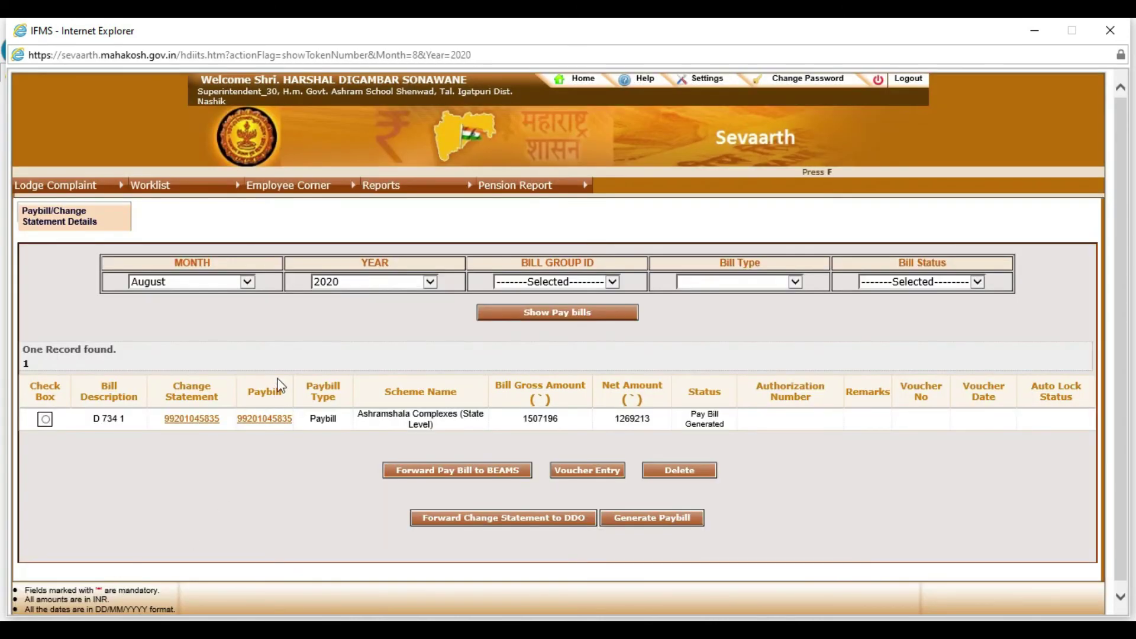
Open the generated paybill of bill D 734 1 and examine its first page's allowances, deductions, revenue stamp and net pay
click(262, 420)
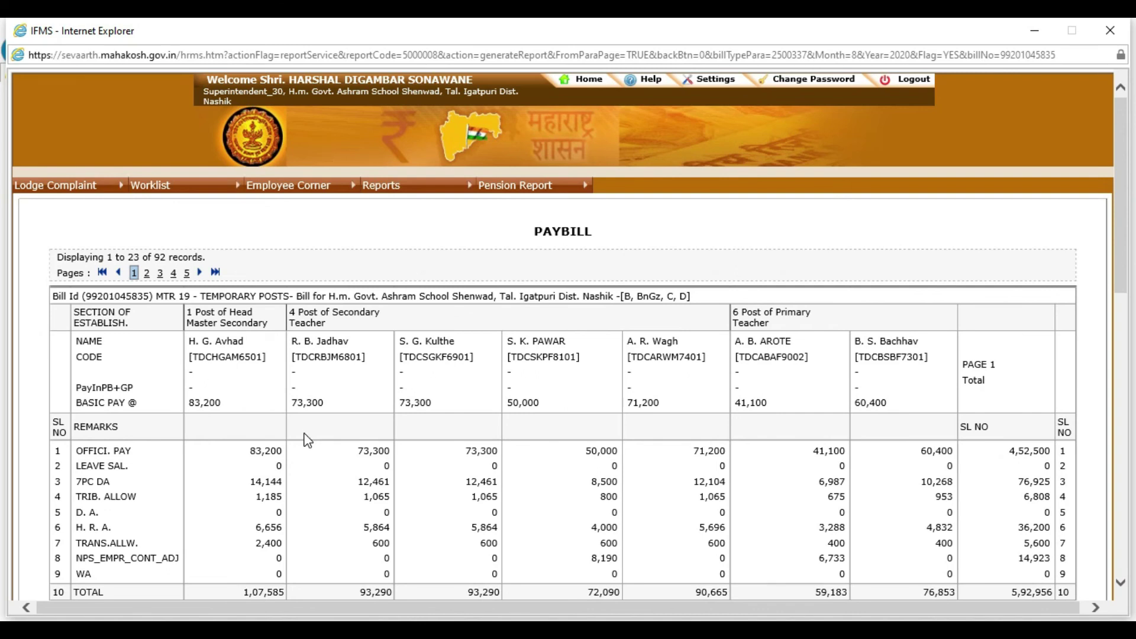
scroll(307, 439, down, 3)
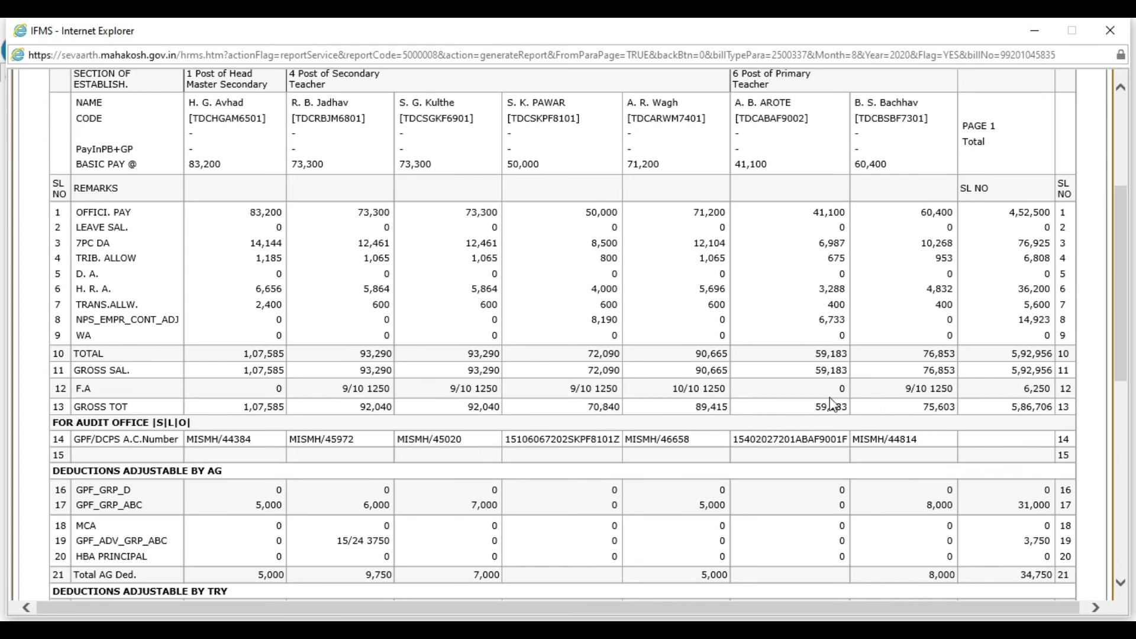
scroll(399, 450, down, 2)
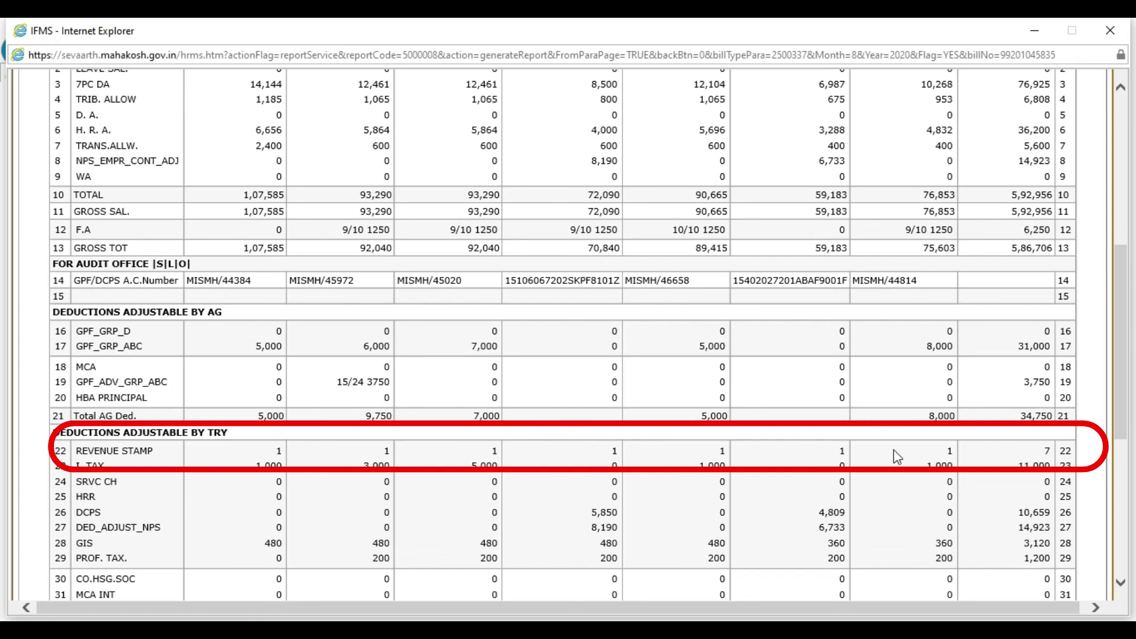
scroll(648, 482, down, 3)
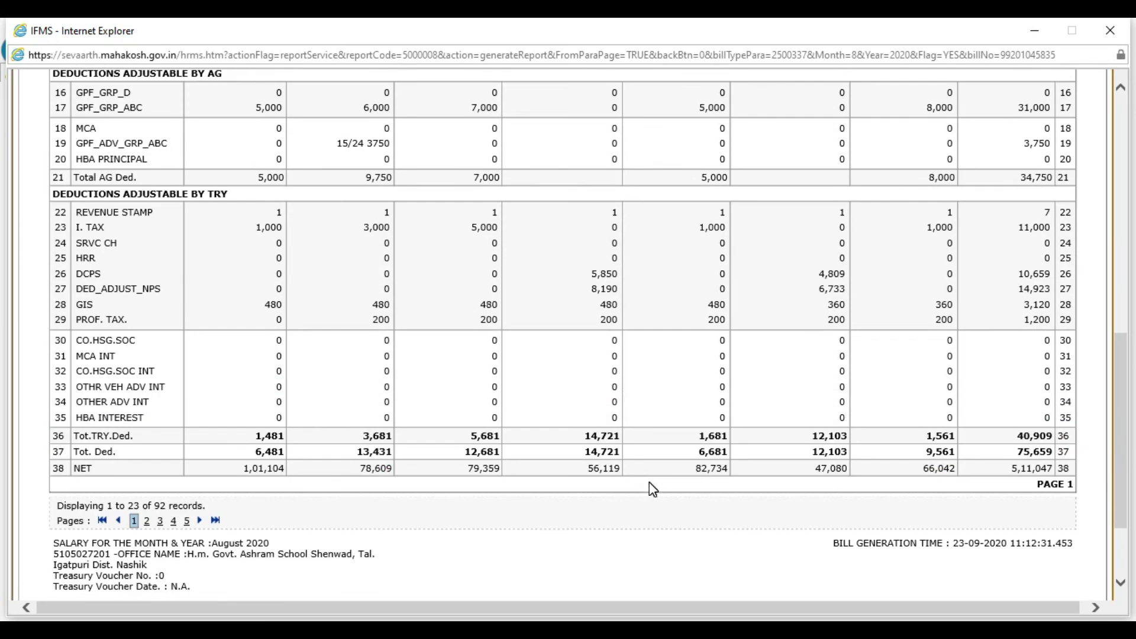
scroll(649, 485, up, 8)
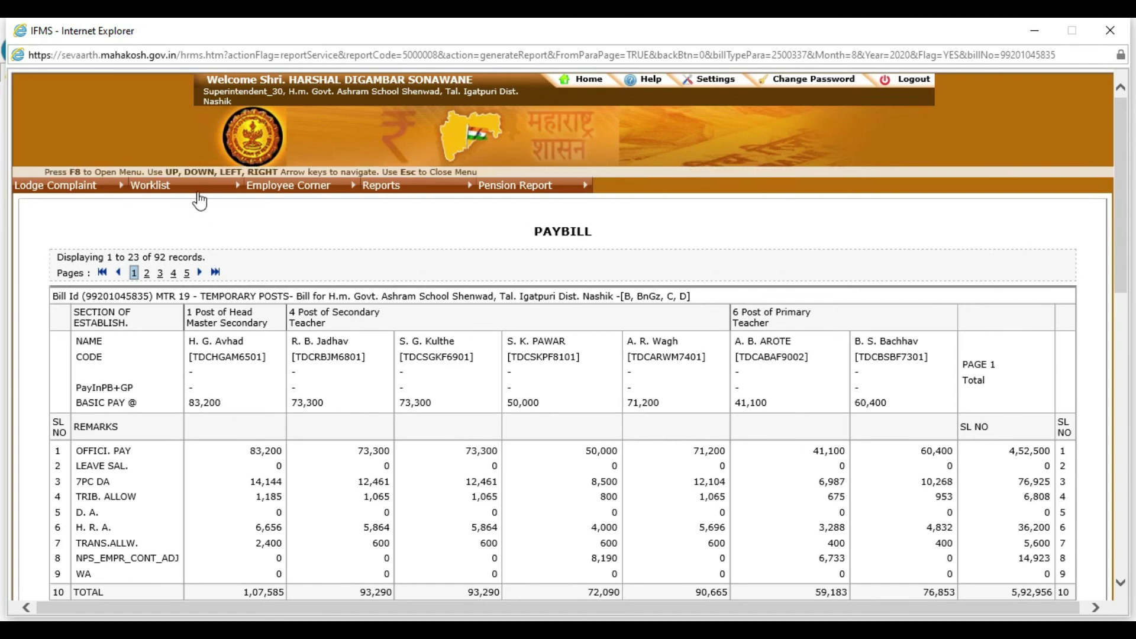
Return from the paybill report to Change Statement & Paybill Details and list the August 2020 pay bills again
mouse_move(199, 194)
mouse_move(225, 236)
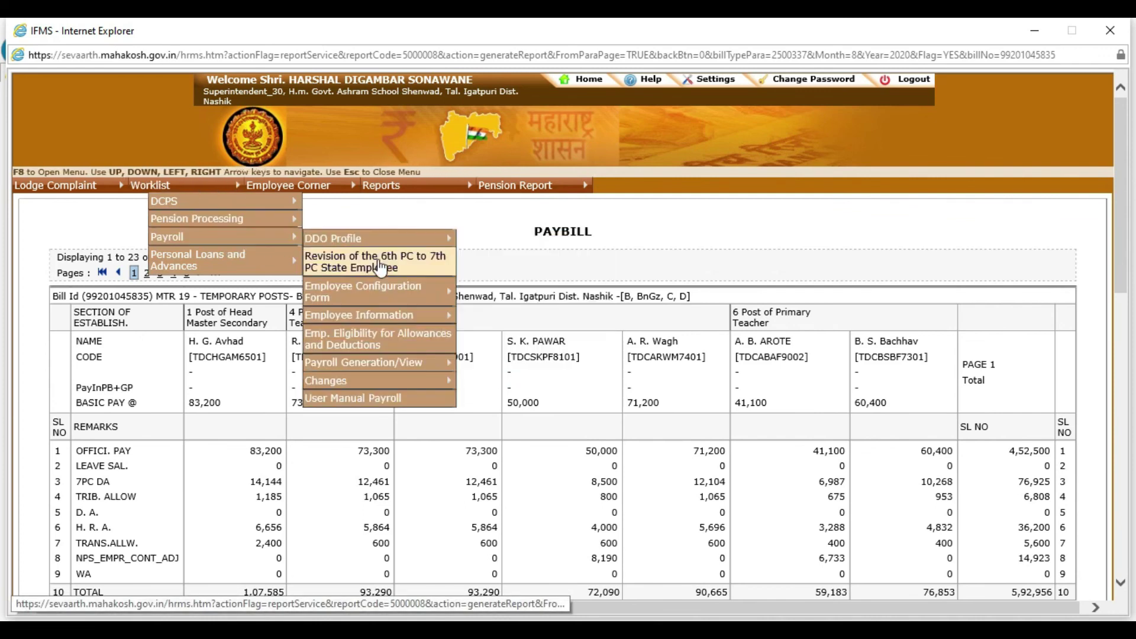
mouse_move(392, 323)
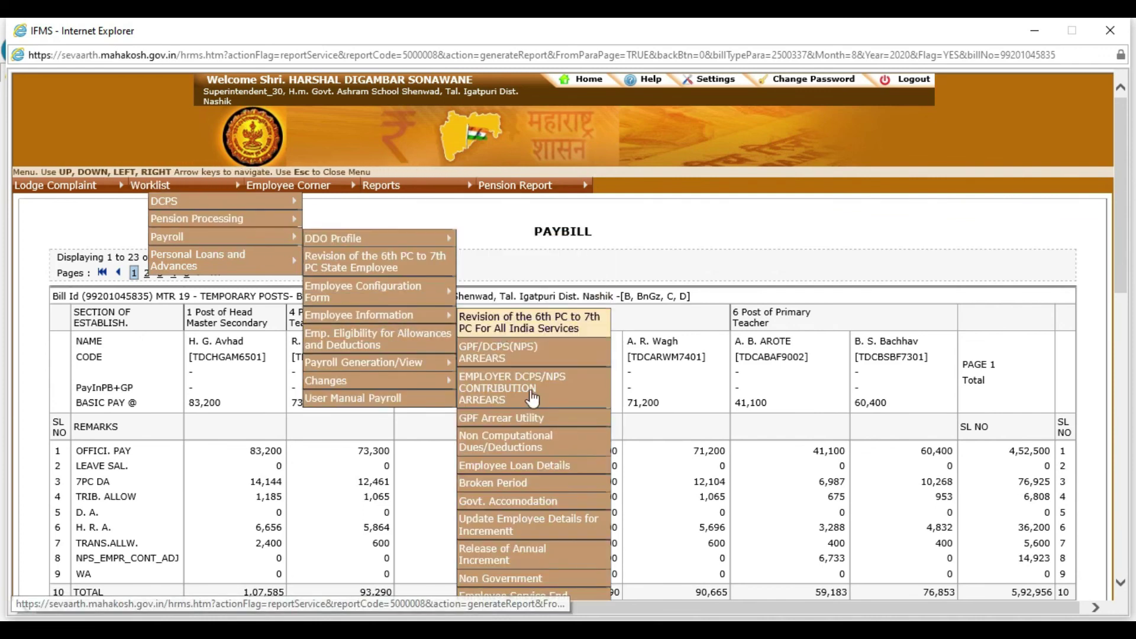
mouse_move(414, 363)
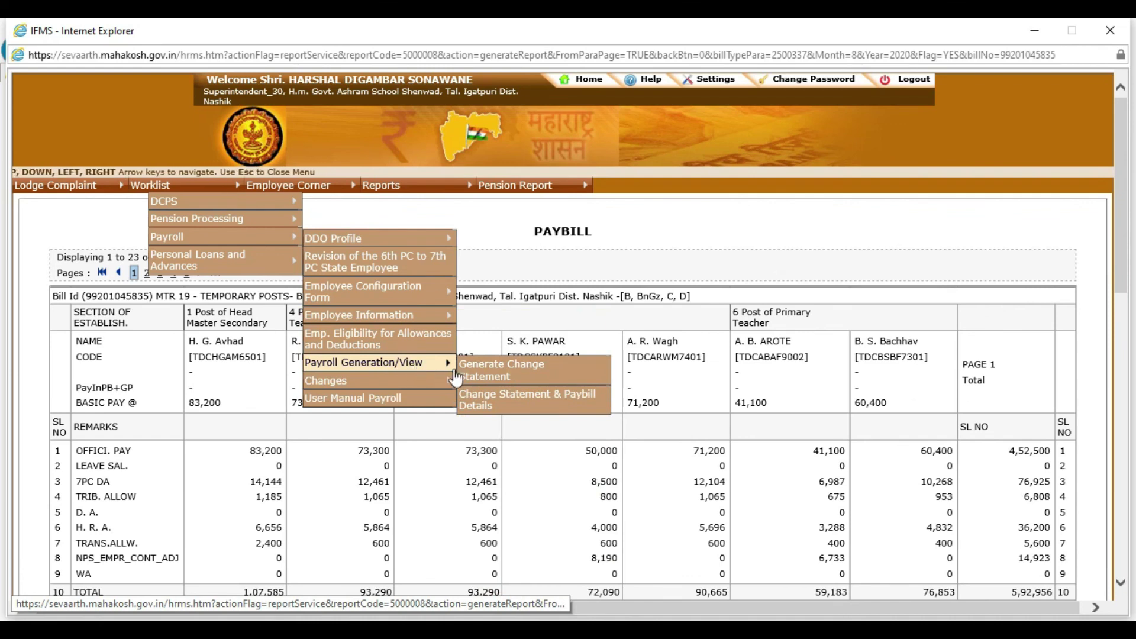
click(545, 404)
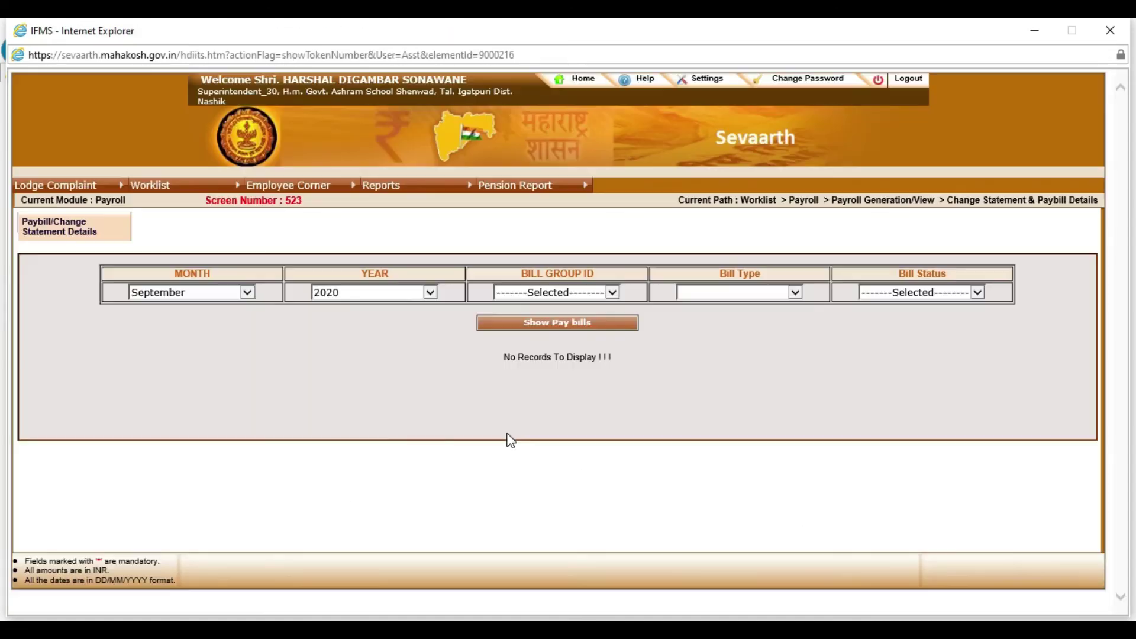
click(245, 291)
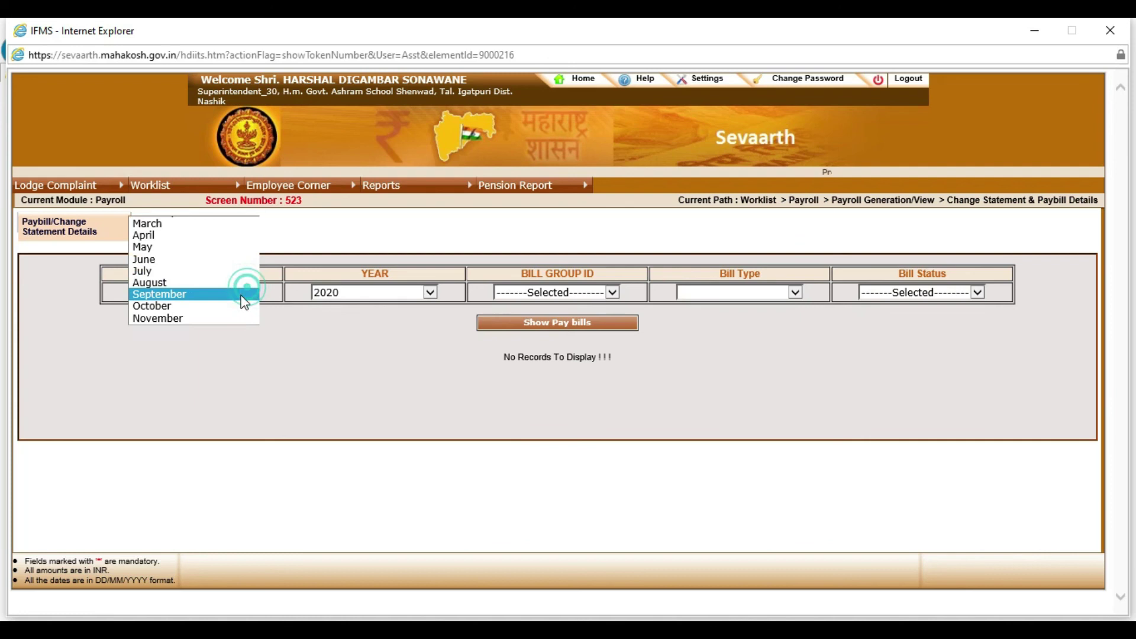
click(186, 282)
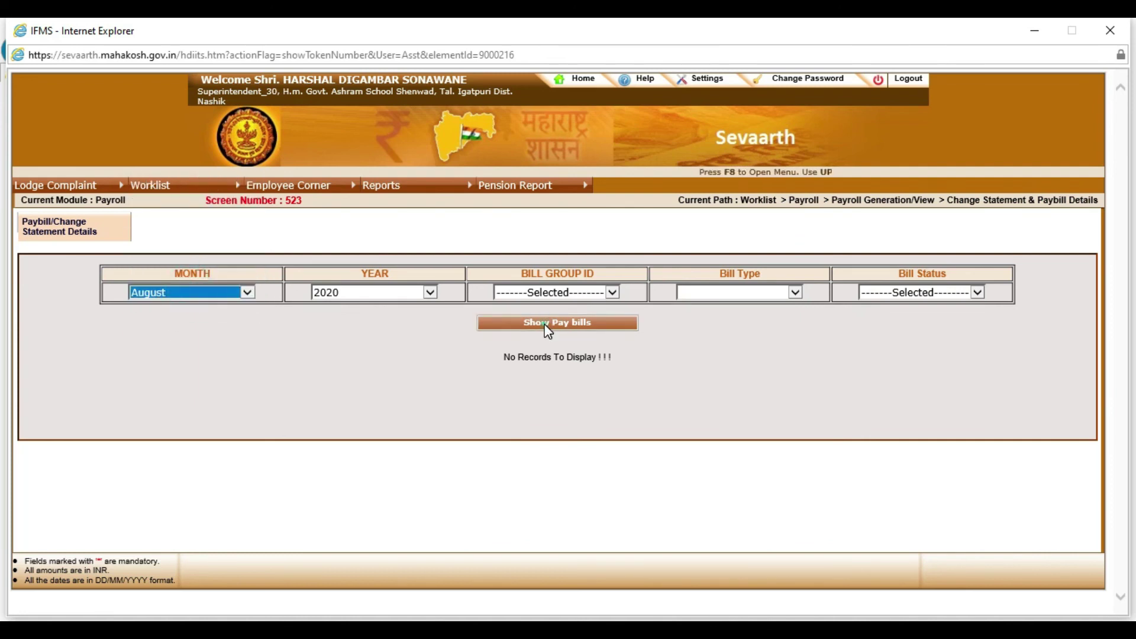
click(548, 326)
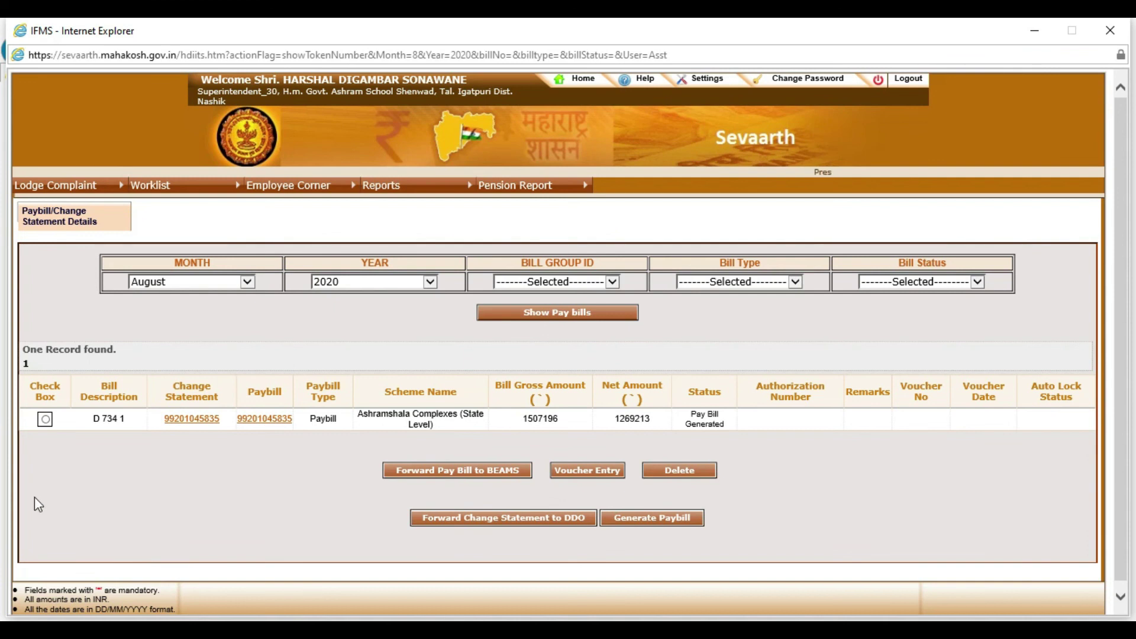
Select bill D 734 1 to see its available actions, and log out of the superintendent's account
click(47, 419)
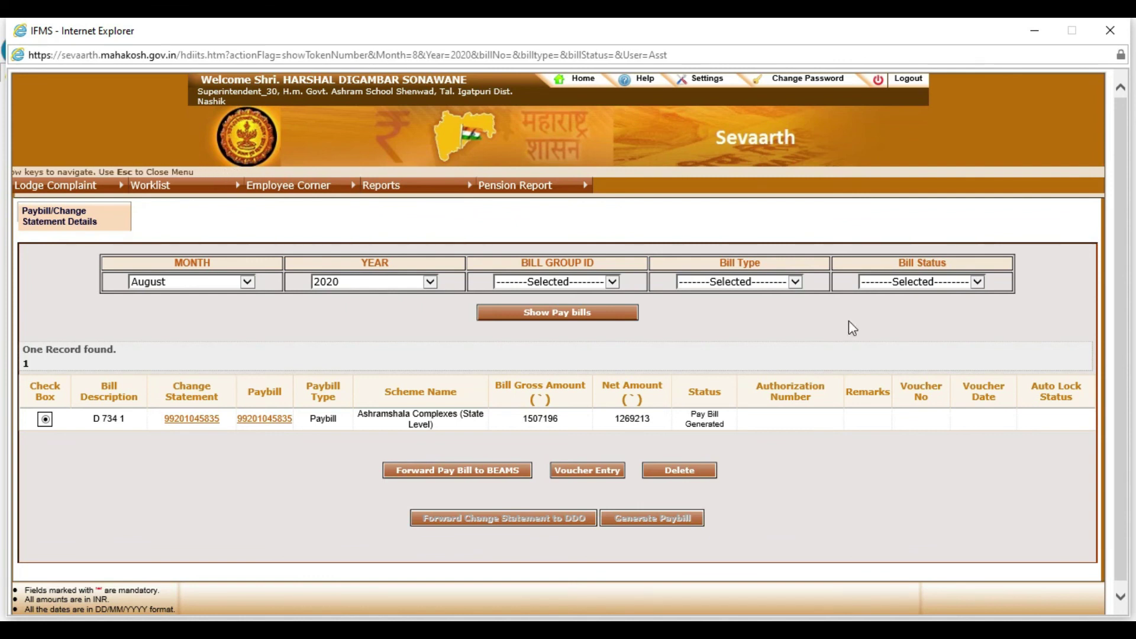
click(908, 78)
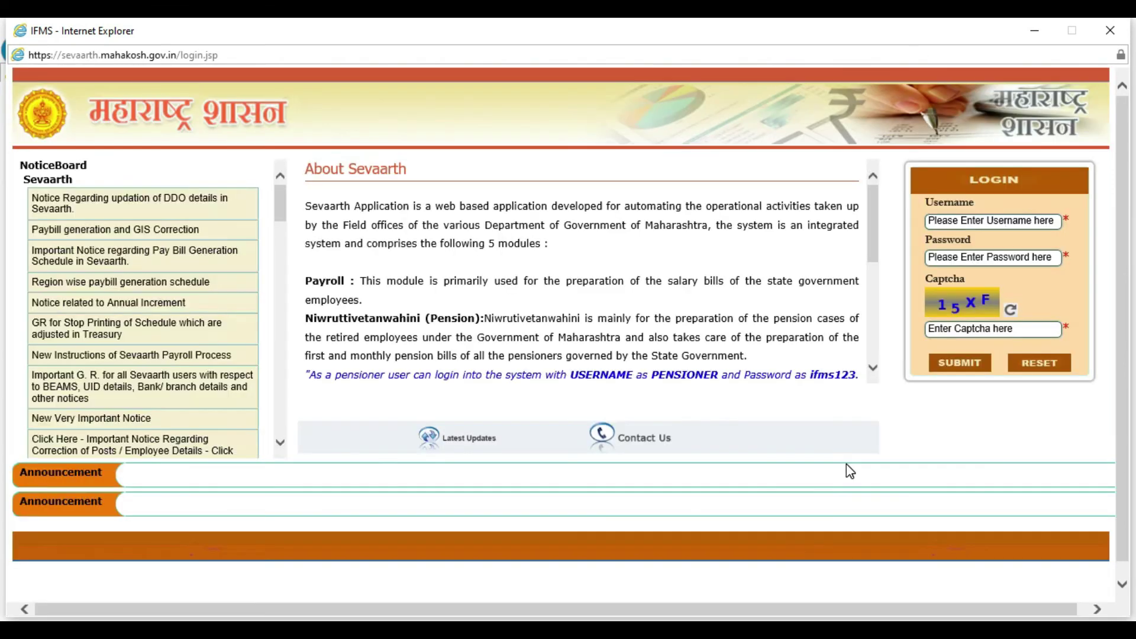